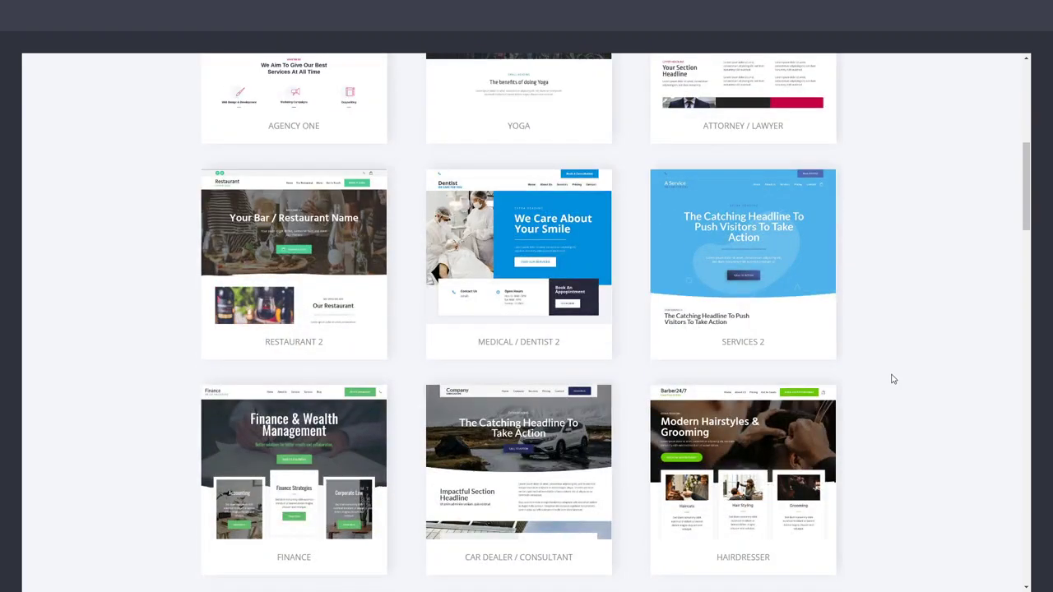
- Browse the website template gallery and preview the Business template's page content
scroll(938, 369, "down", 4)
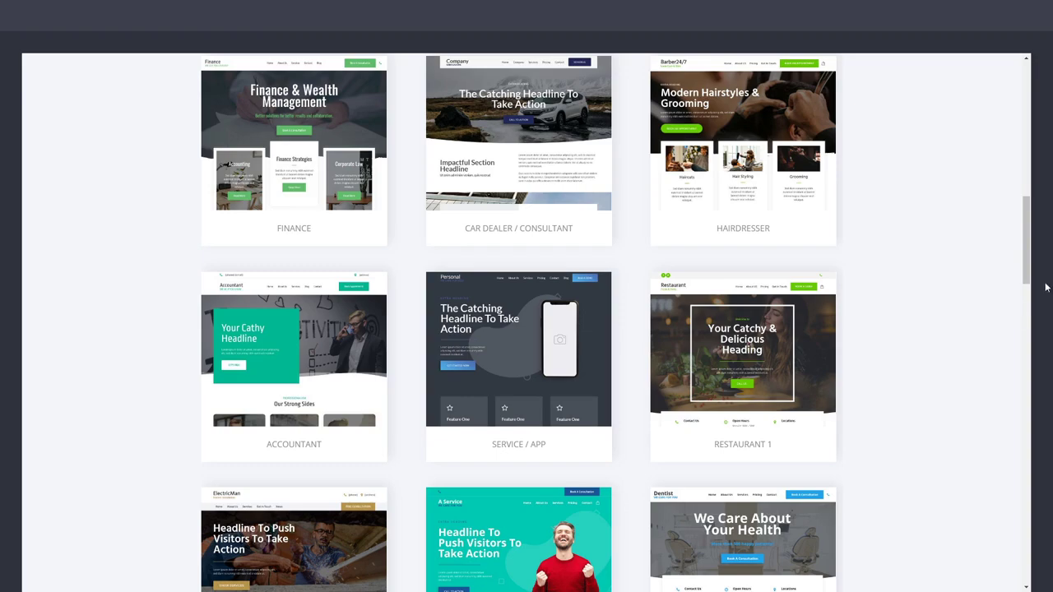
left_click_drag(1029, 273, 1016, 121)
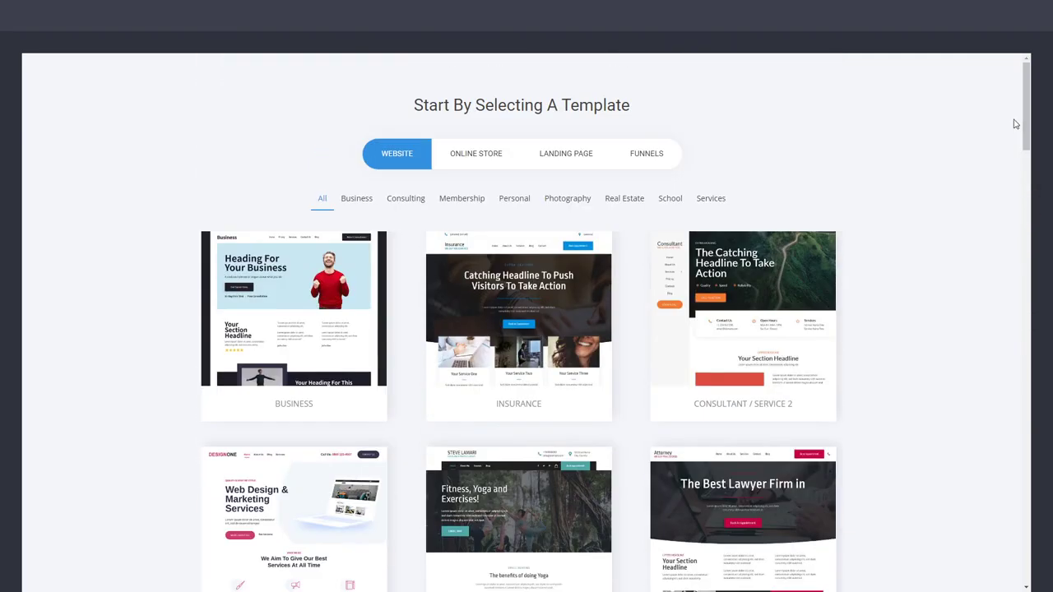
mouse_move(276, 331)
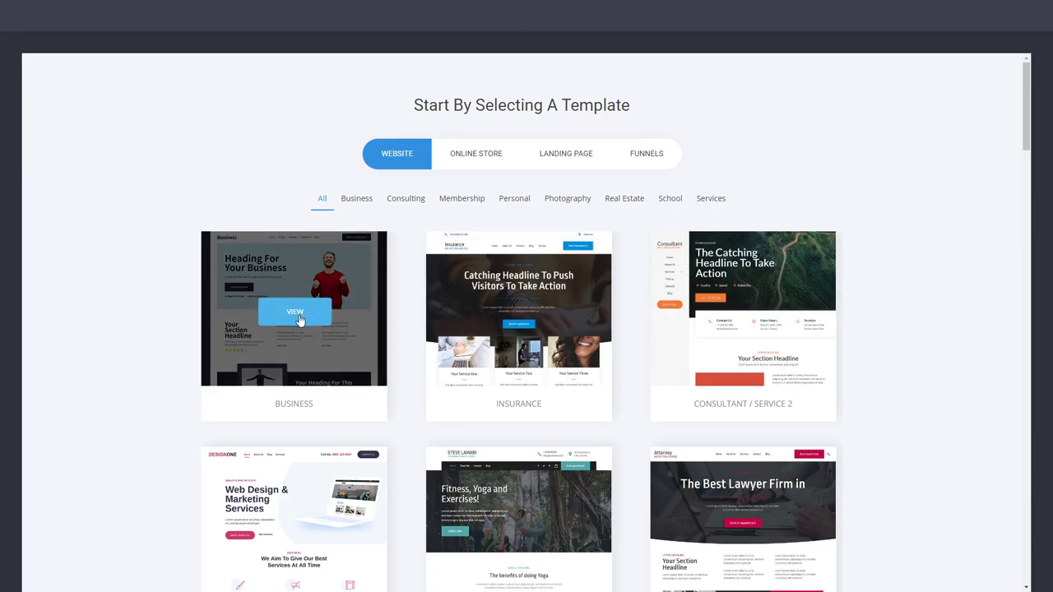
left_click(294, 314)
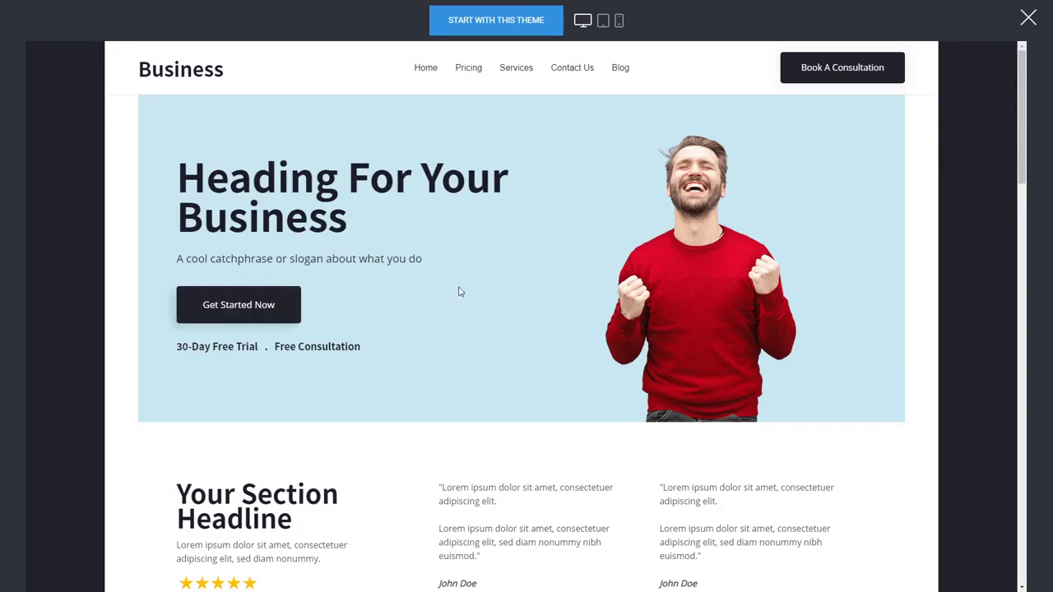
scroll(313, 322, "down", 5)
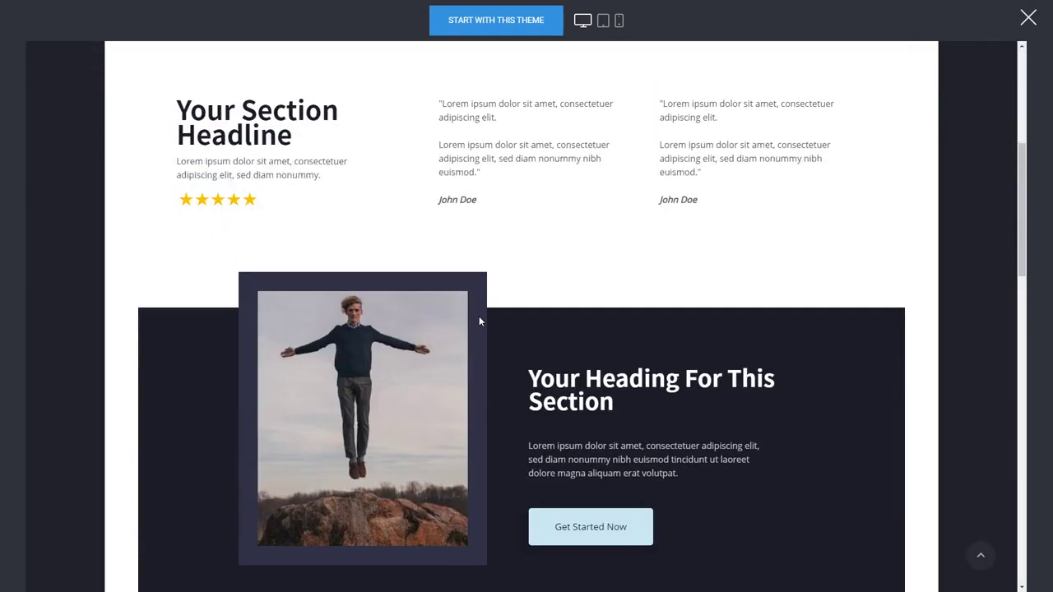
scroll(646, 365, "up", 5)
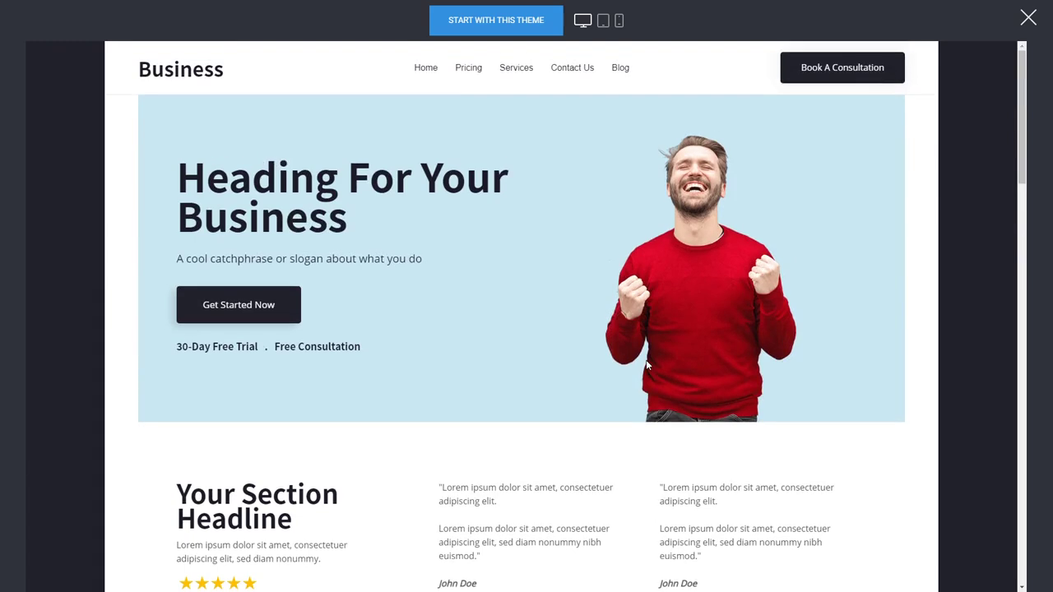
- Create a new website from the Business template with the title "x"
left_click(496, 33)
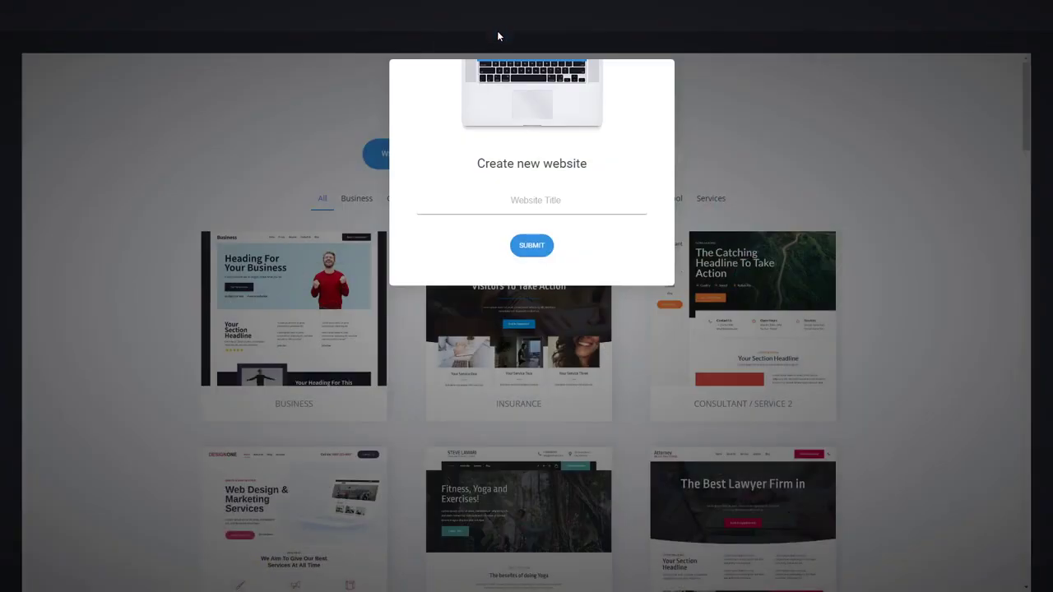
type("x")
left_click(539, 247)
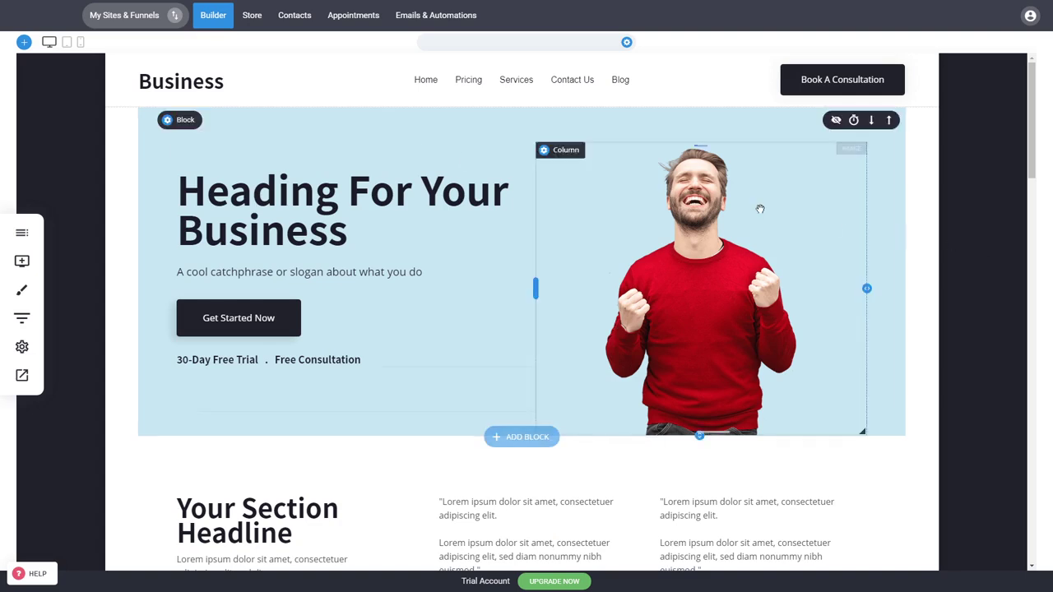
- Try adjusting the spacing above the Get Started Now button and selecting the hero heading text
left_click(212, 18)
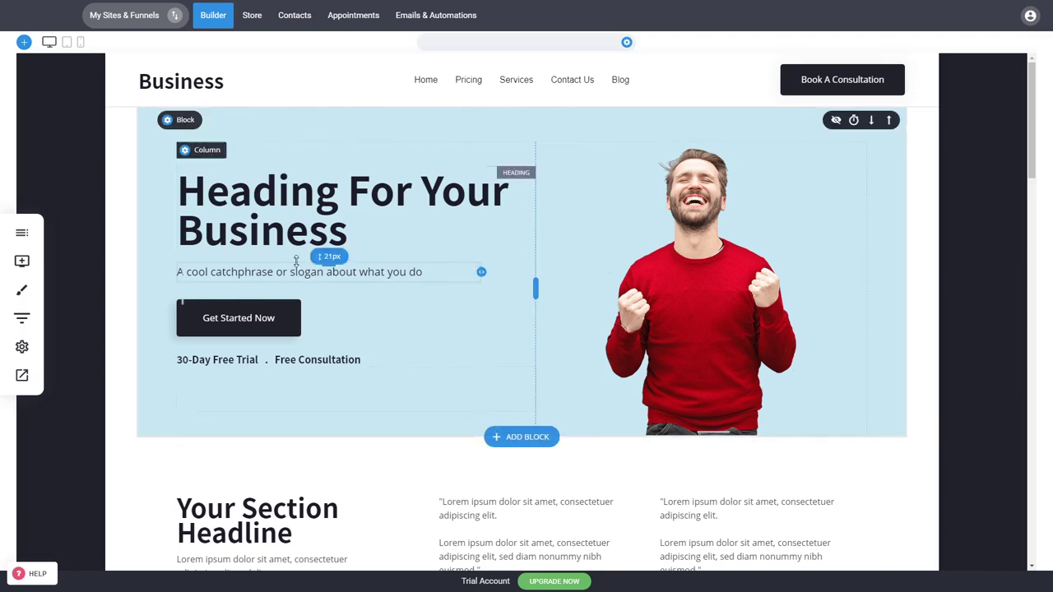
mouse_move(287, 295)
left_mouse_down()
mouse_move(292, 343)
mouse_move(300, 298)
left_mouse_up()
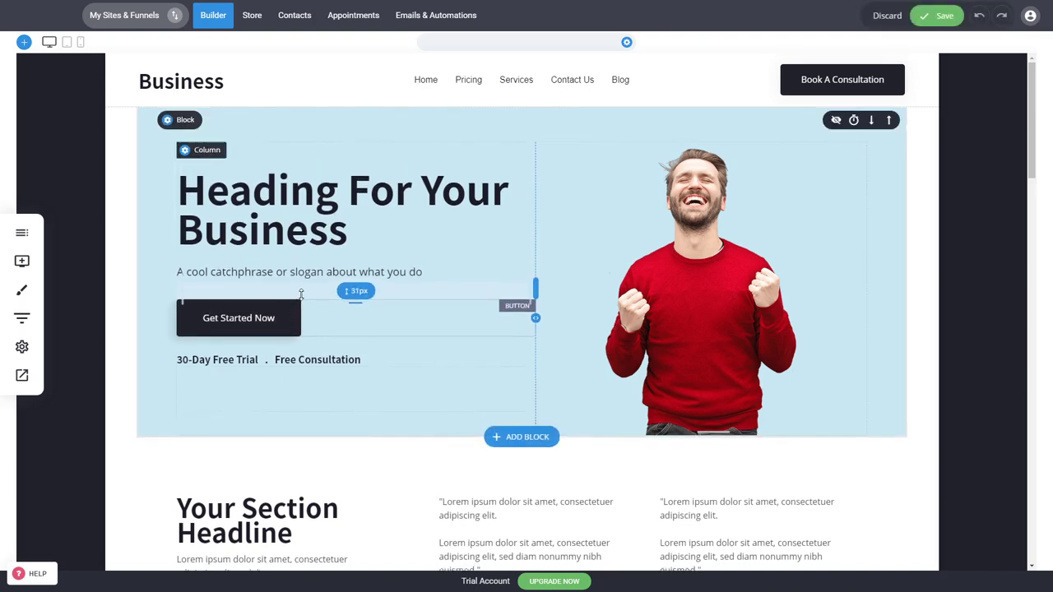
left_click(325, 214)
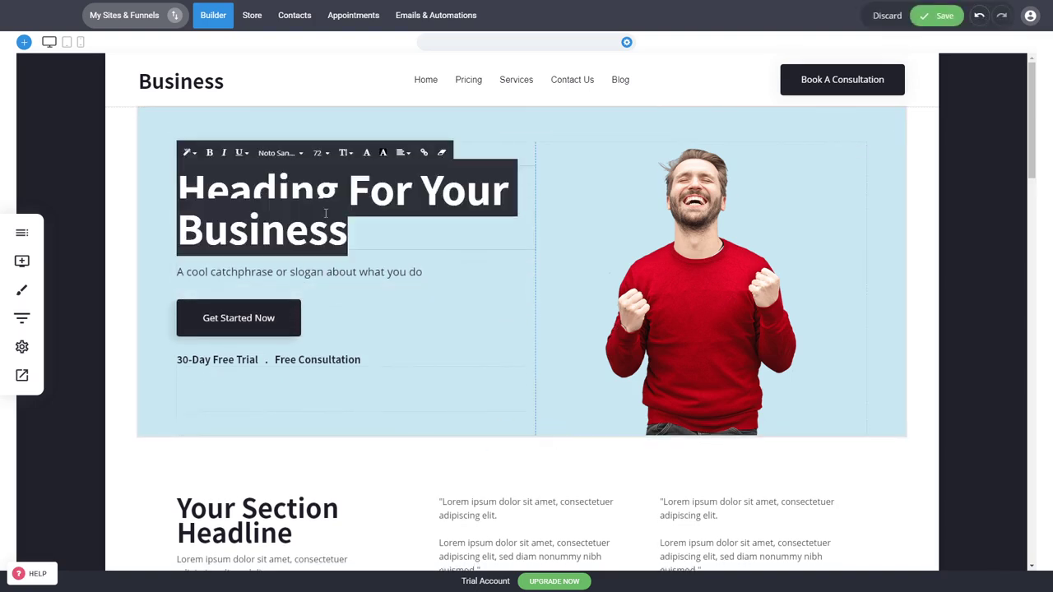
left_click(968, 260)
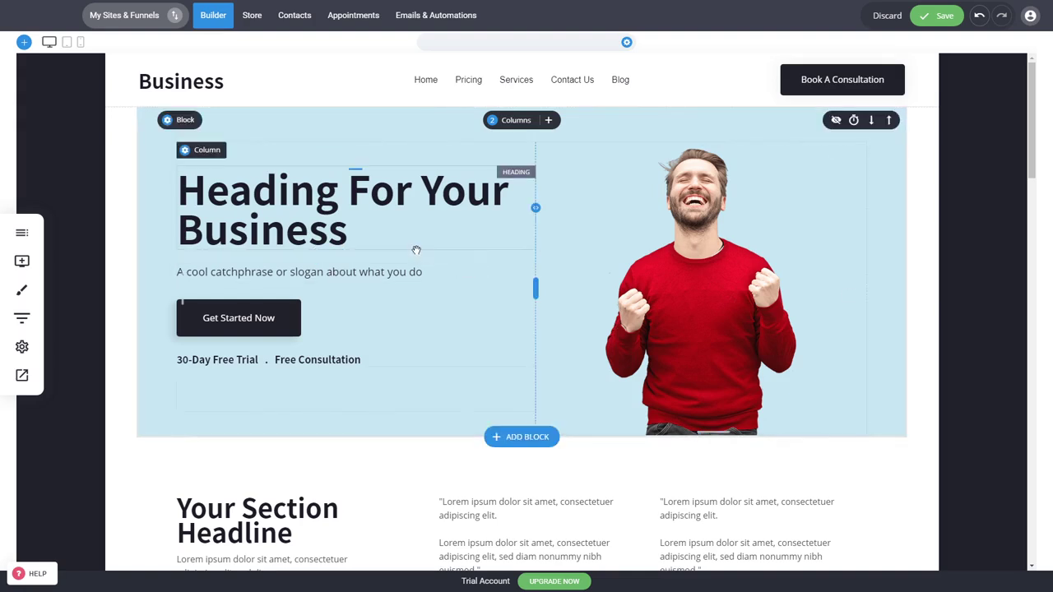
- Go to the Store section, discarding the unsaved page changes, and activate the online store
left_click(251, 21)
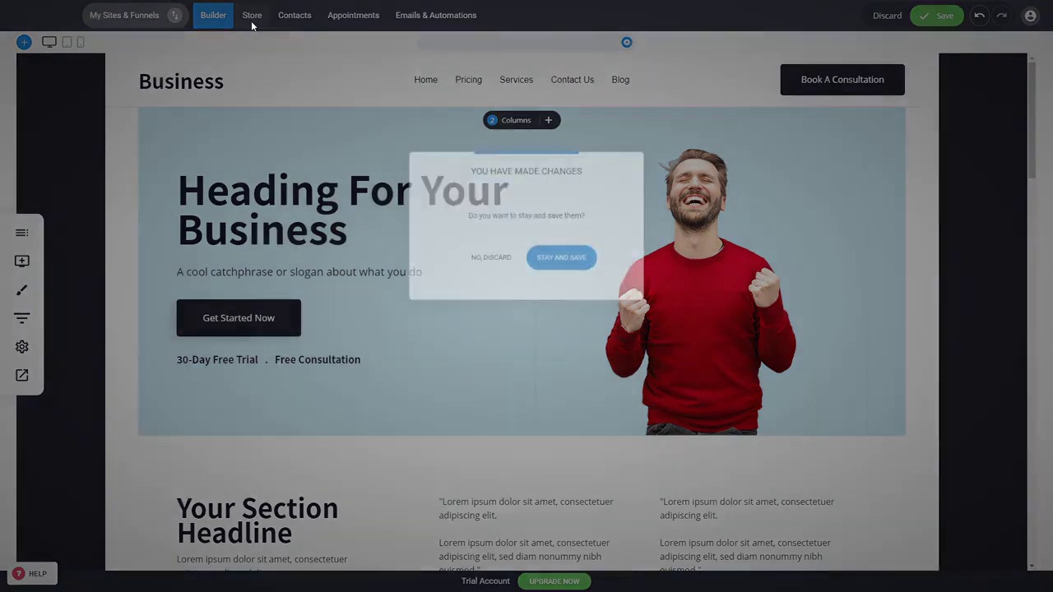
left_click(502, 260)
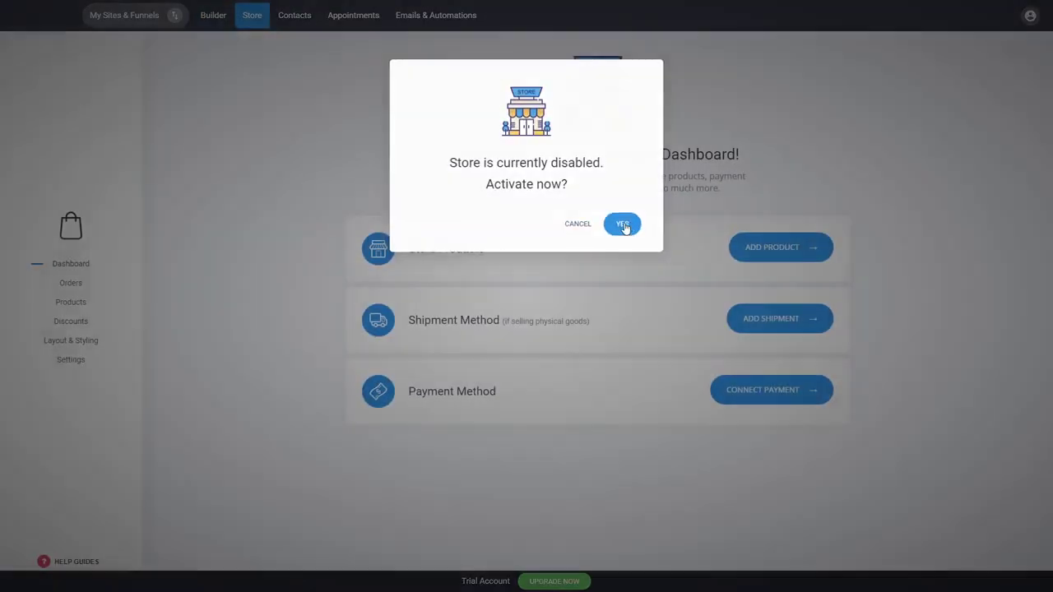
left_click(622, 225)
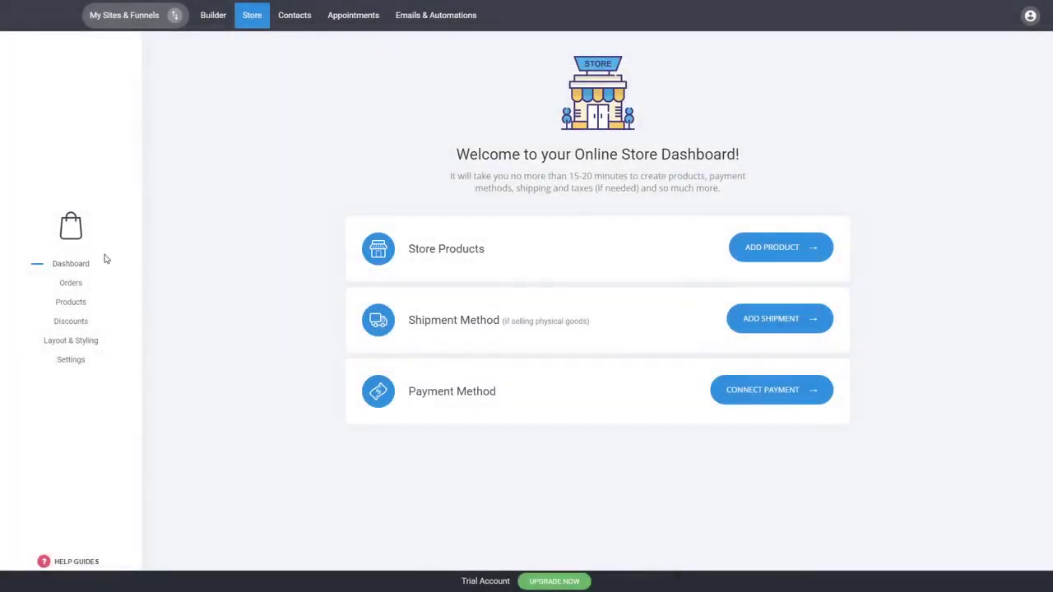
- View the store's product list and the site's contacts overview
left_click(75, 305)
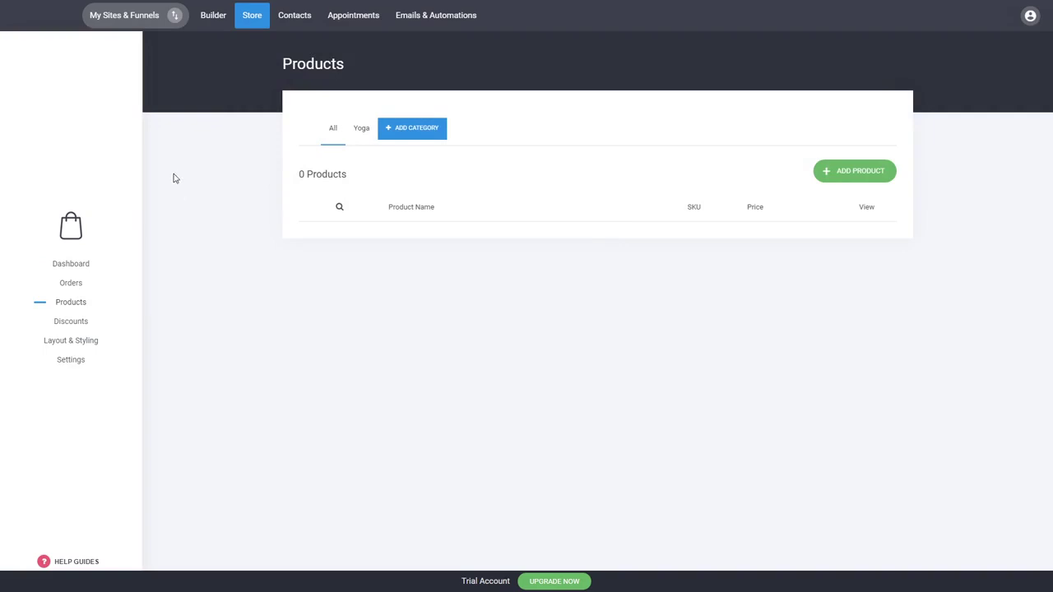
left_click(299, 27)
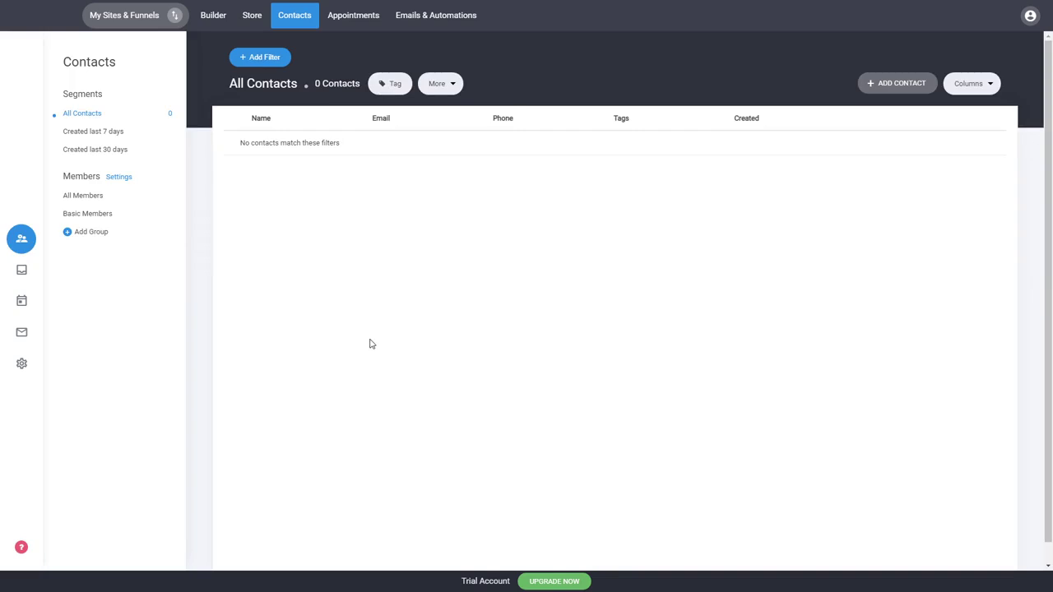
- Open the Test Event booking in Appointments and review its availability settings
left_click(368, 27)
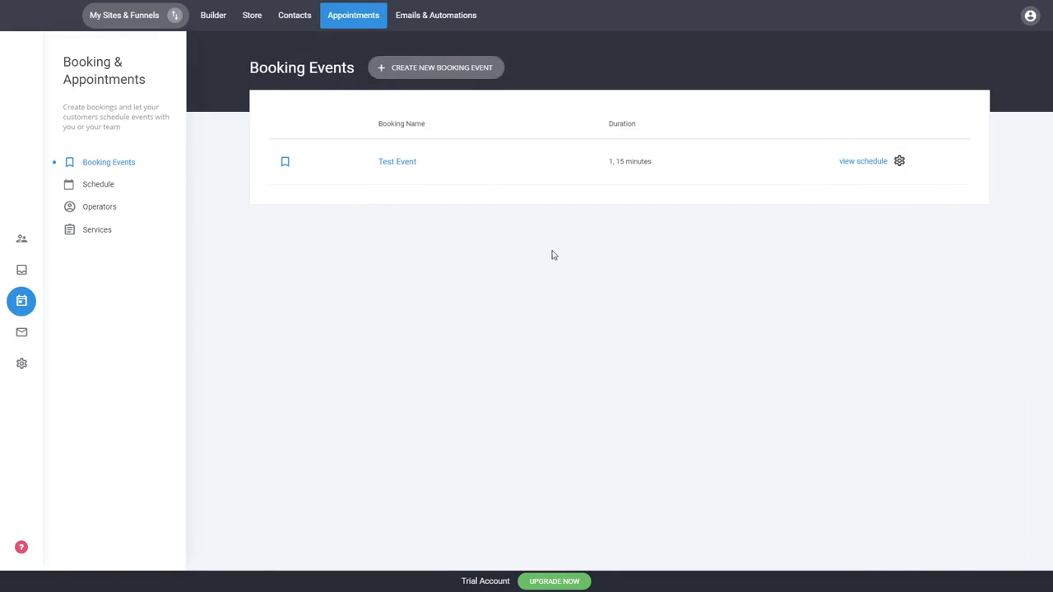
left_click(414, 166)
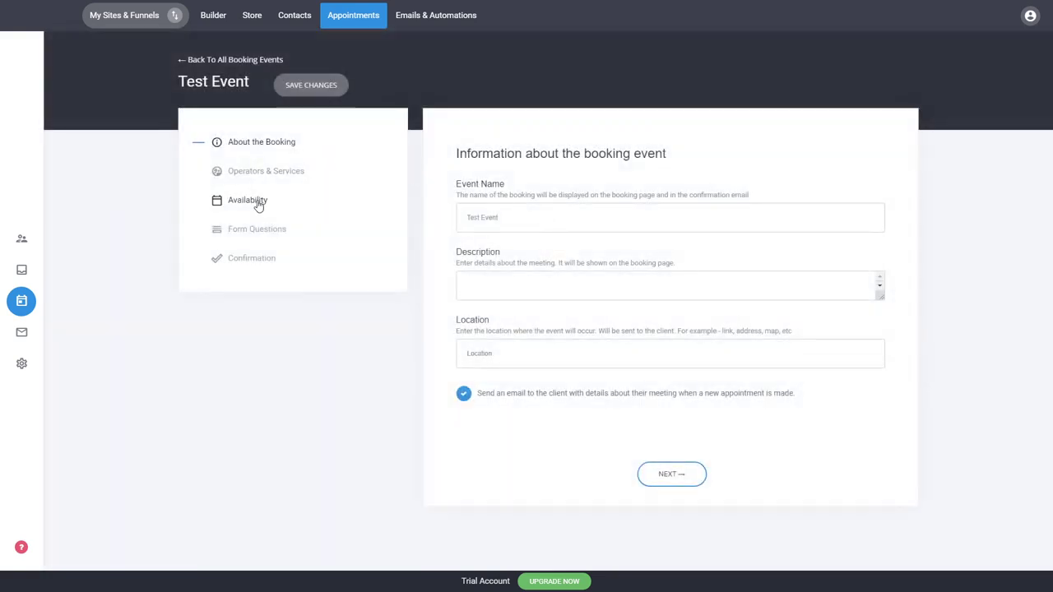
left_click(259, 206)
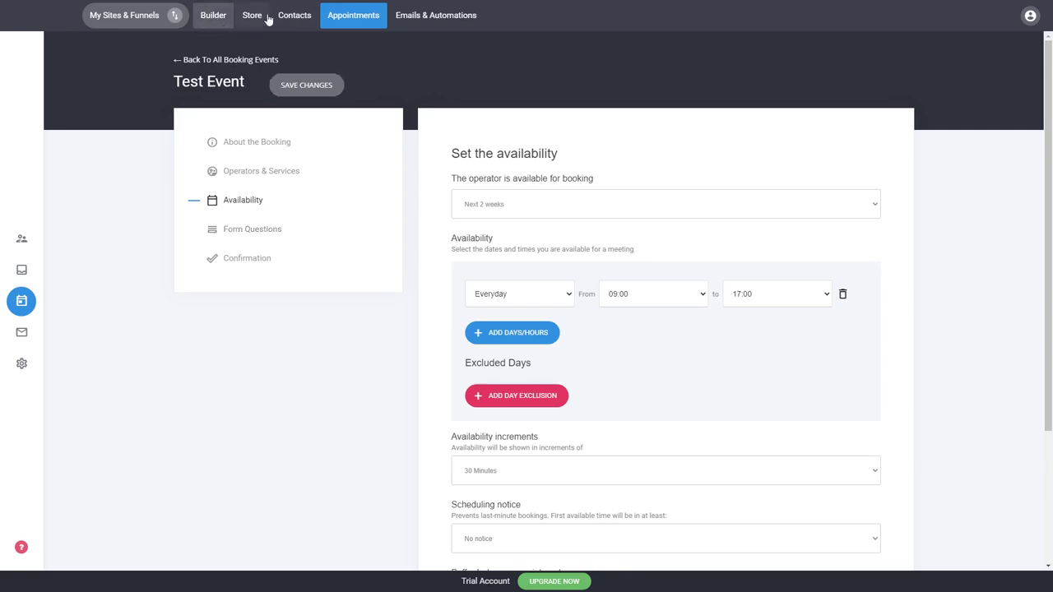
- View the email marketing and automation dashboard and return to the page builder
left_click(437, 25)
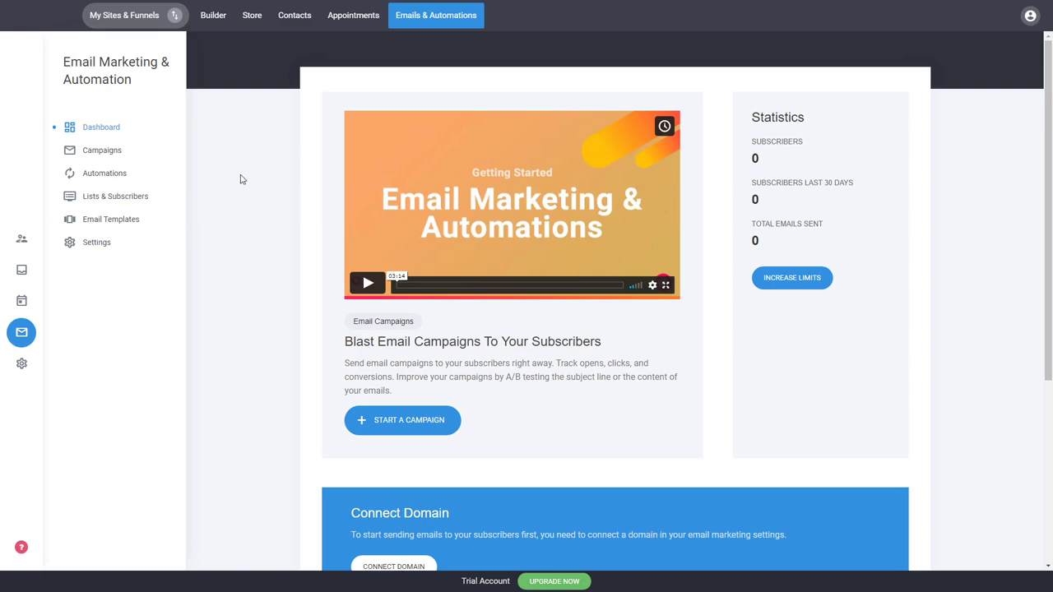
left_click(211, 16)
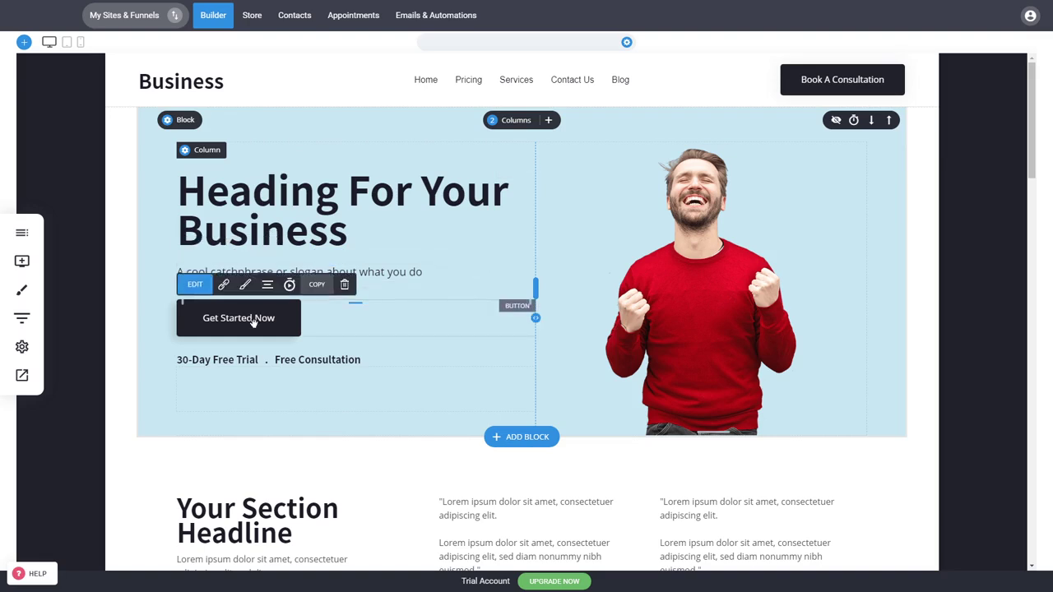
- Try adding the sample text "das da" at the end of the hero heading and remove it
double_click(278, 218)
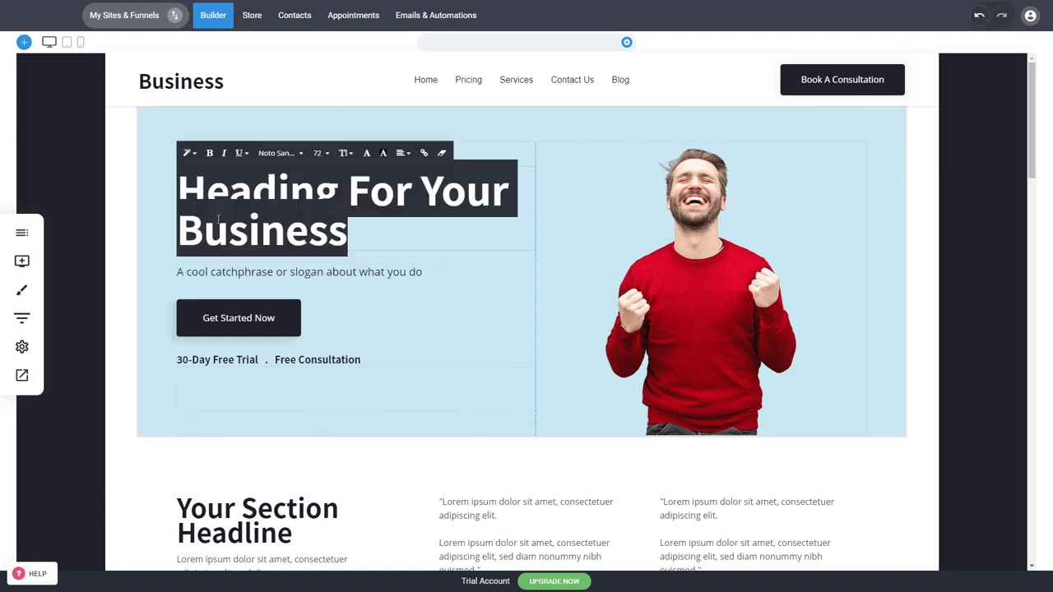
left_click(345, 239)
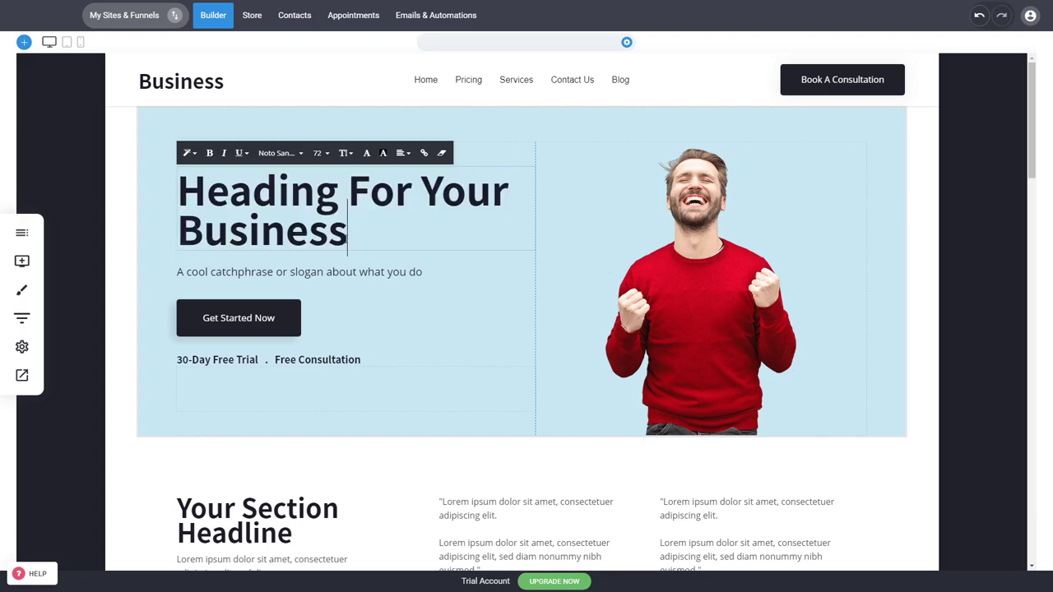
type("дасда")
key("BackSpace")
key("BackSpace")
key("BackSpace")
key("BackSpace")
key("BackSpace")
type("das da")
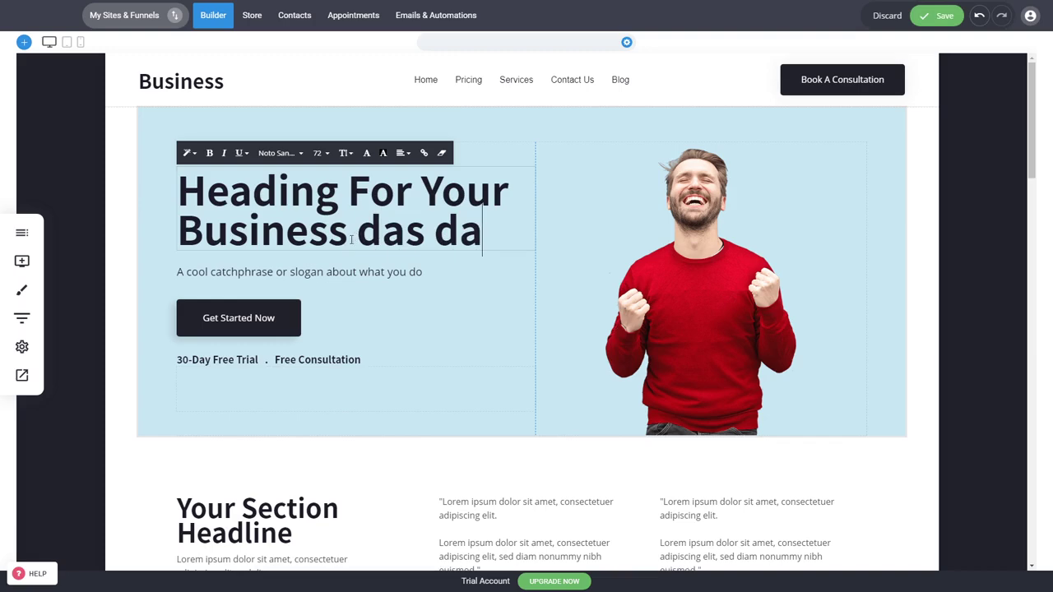
left_click(352, 240, "shift")
key("BackSpace")
- Try a font size of 28 on the whole hero heading
key("ctrl+a")
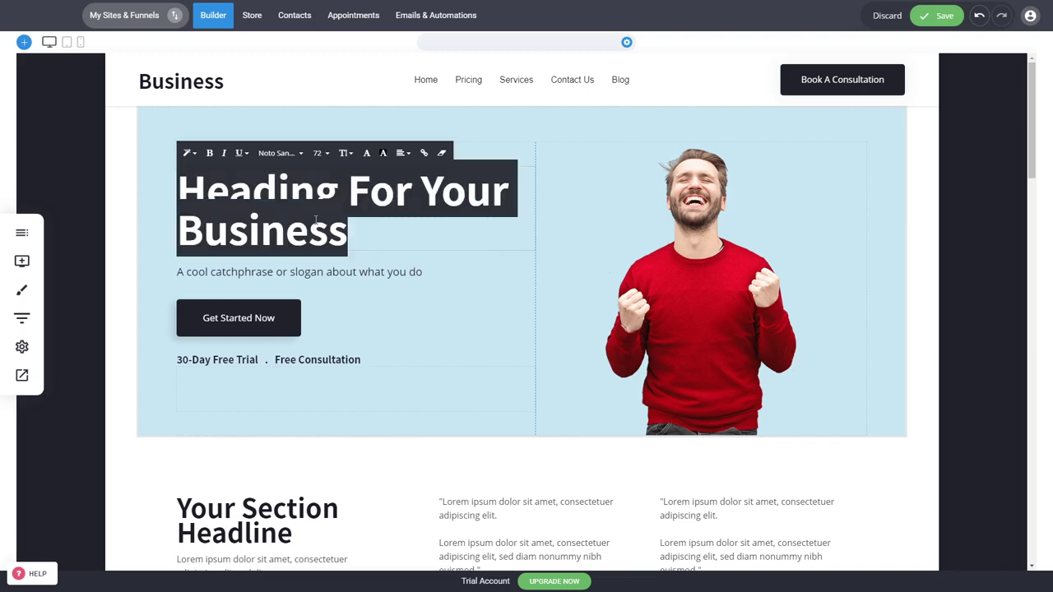
left_click(320, 153)
left_click(371, 230)
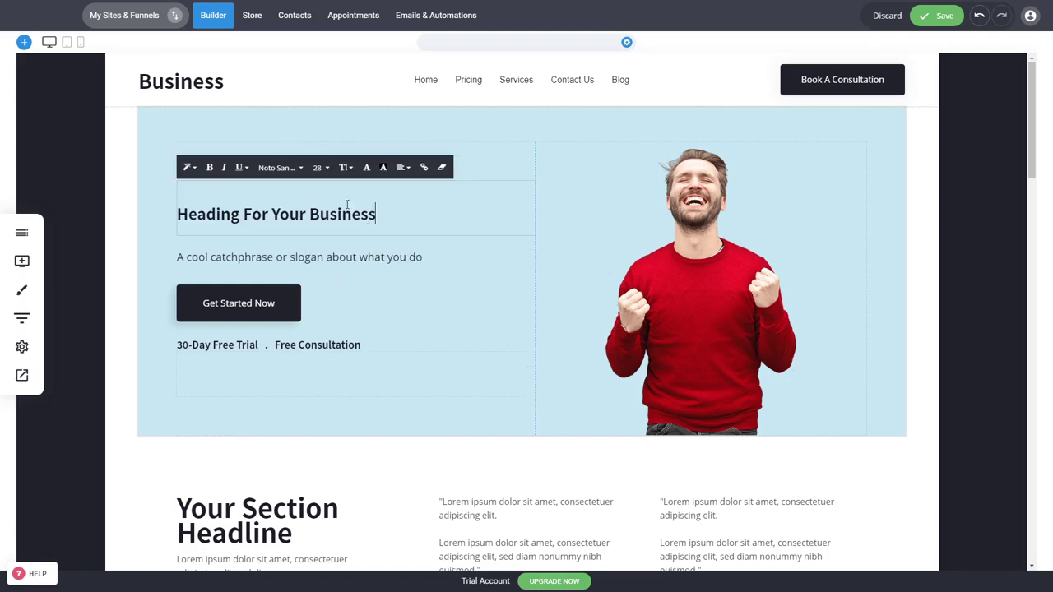
- Set the font size of the hero heading "Heading For Your Business" to 66
left_click(328, 173)
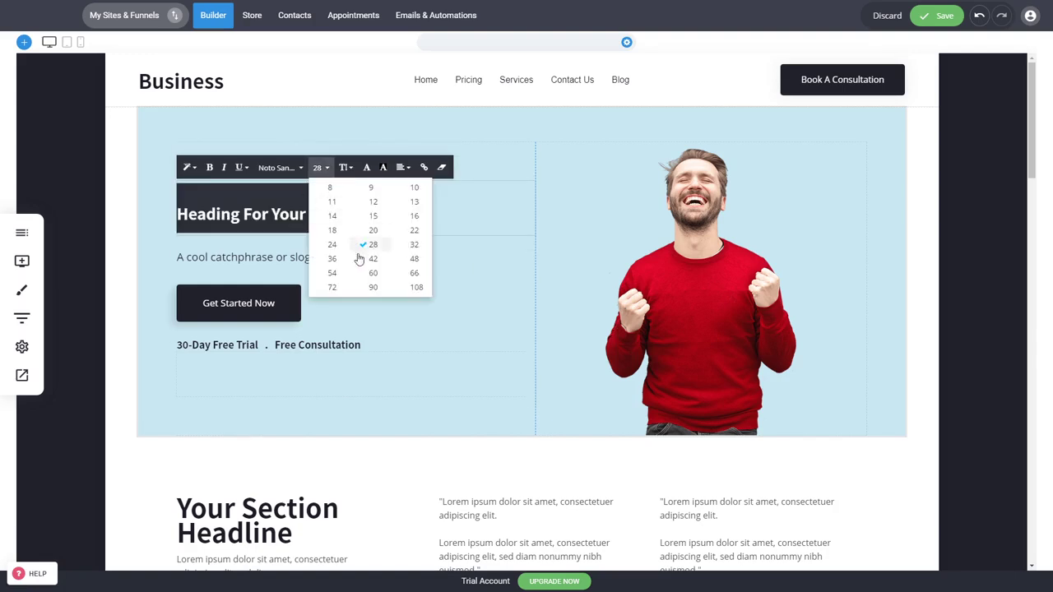
left_click(411, 274)
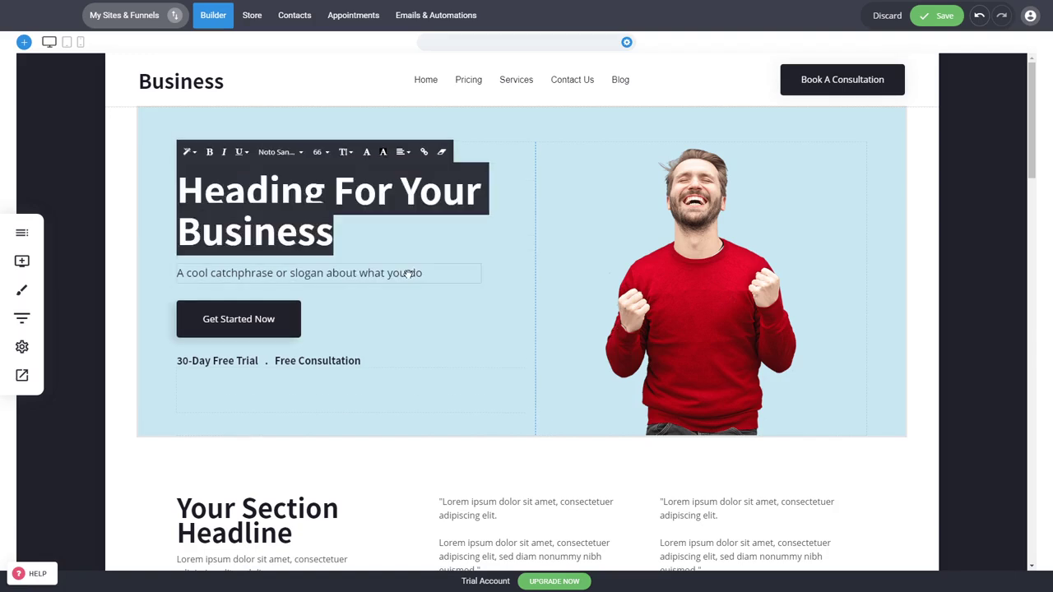
left_click(951, 236)
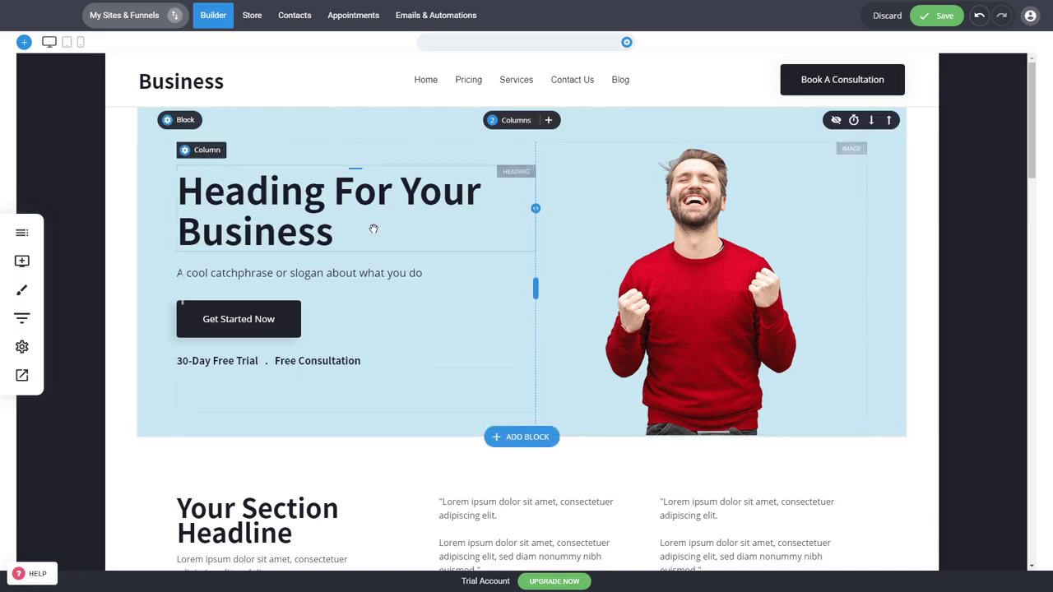
- Examine the text and link settings of the hero's Get Started Now button
left_click(287, 327)
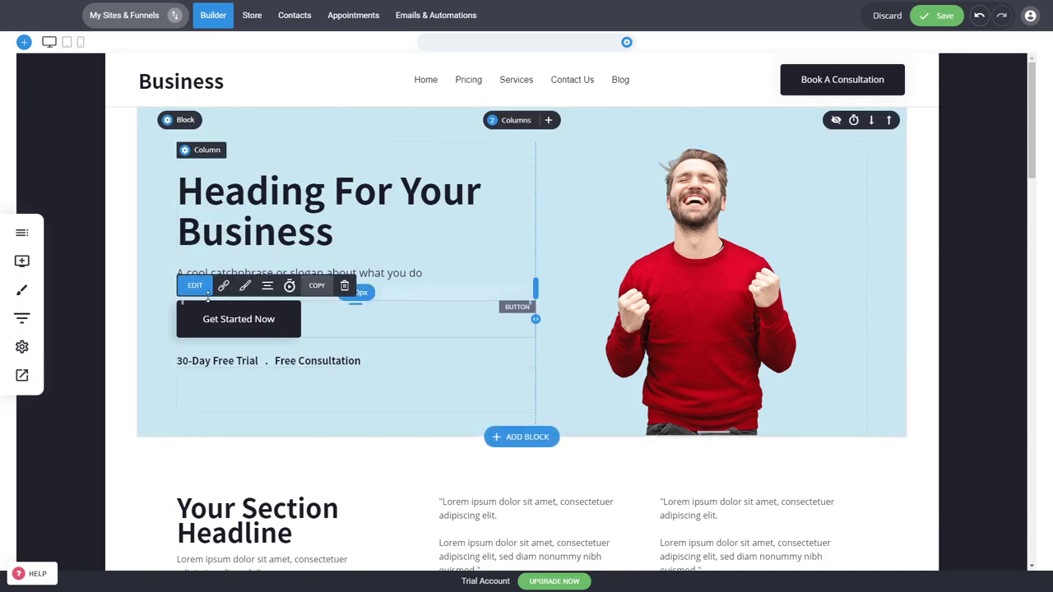
left_click(222, 288)
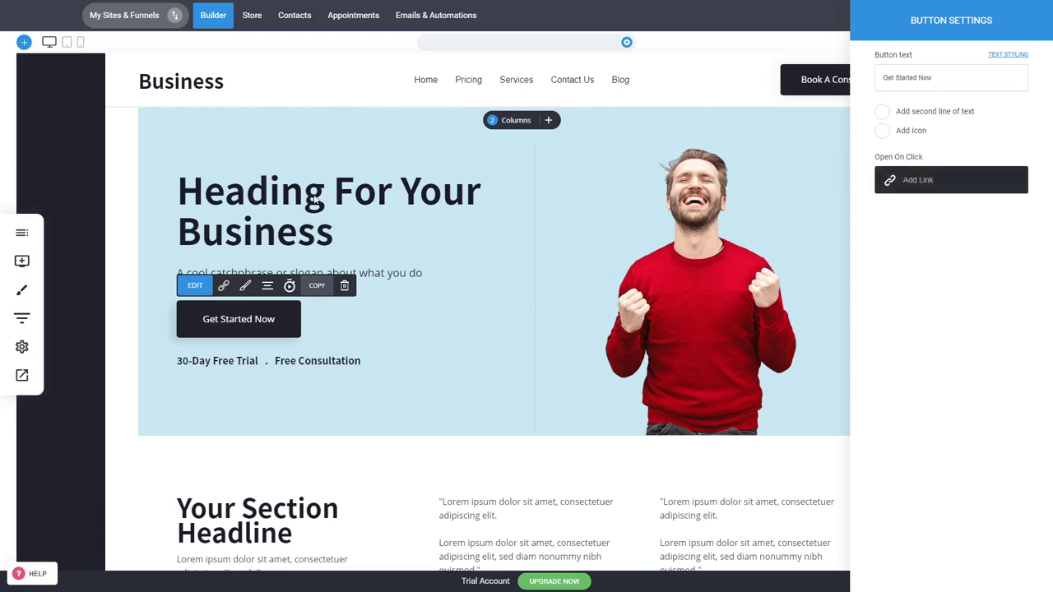
left_click(231, 313)
left_click(232, 316)
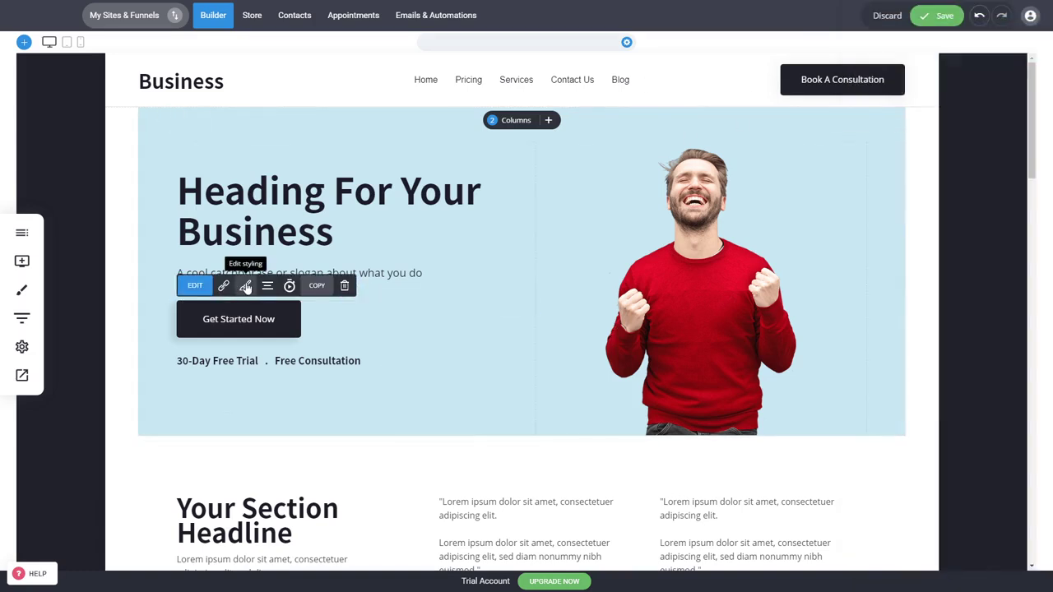
- Try a blue color, 30 px padding and a 44 px border radius on the Get Started Now button, and discard all unsaved changes
left_click(246, 287)
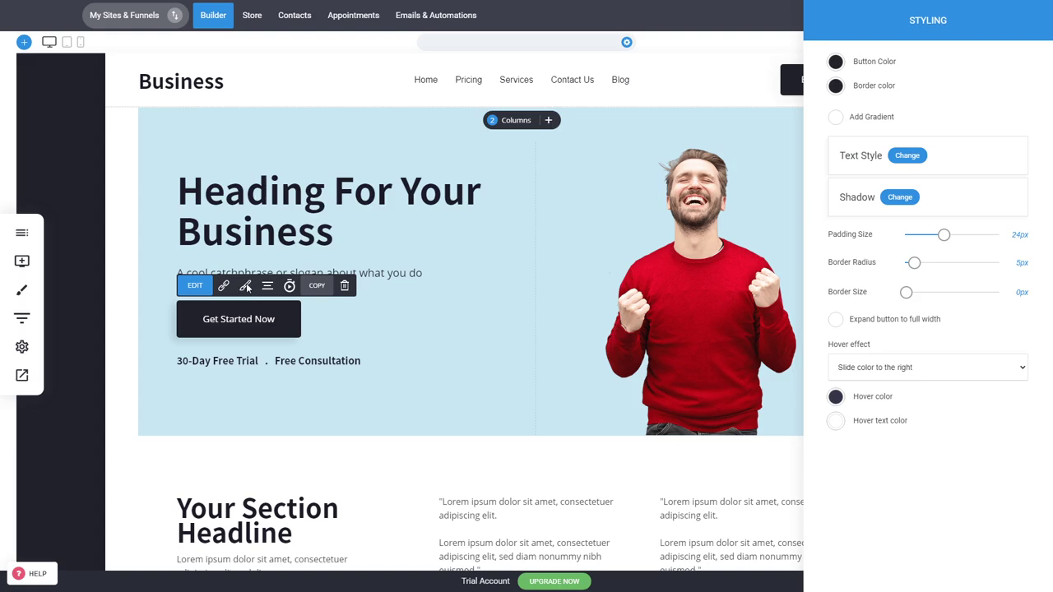
left_click(835, 62)
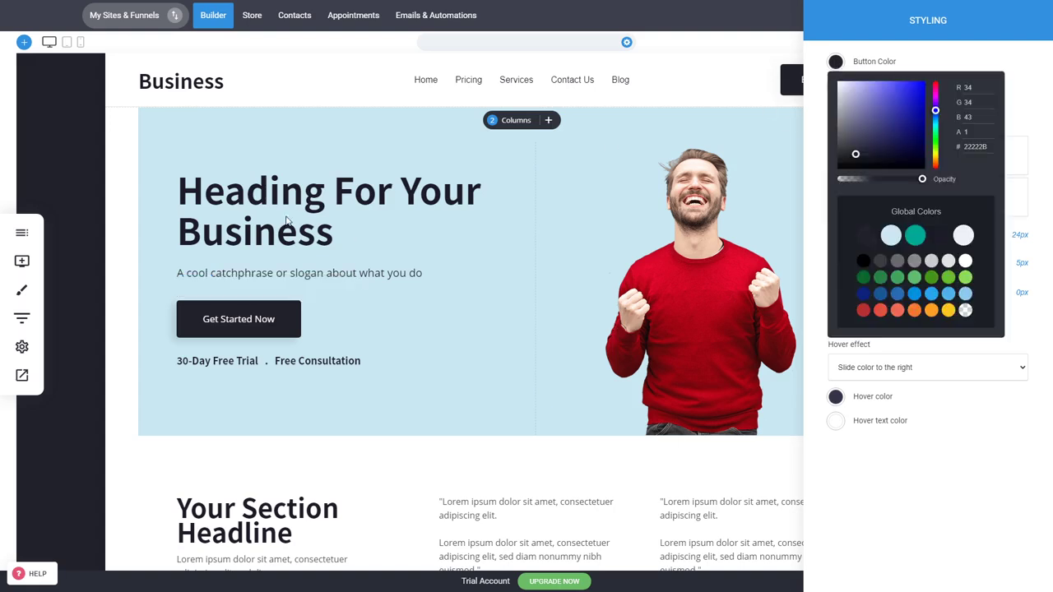
left_click_drag(888, 130, 904, 118)
left_click(821, 232)
left_click_drag(943, 235, 953, 234)
left_click_drag(916, 265, 976, 265)
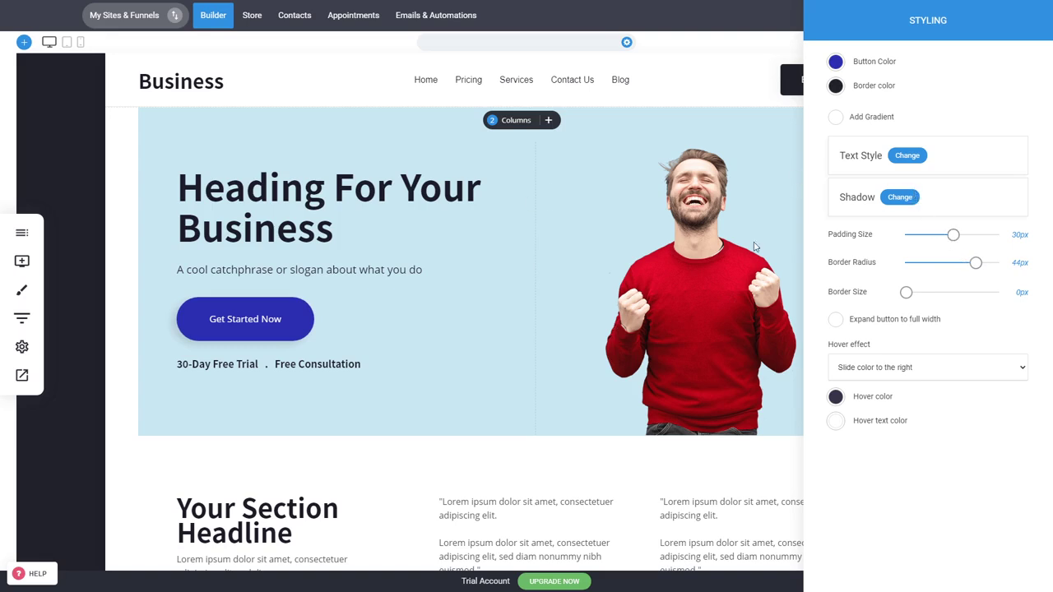
left_click(620, 248)
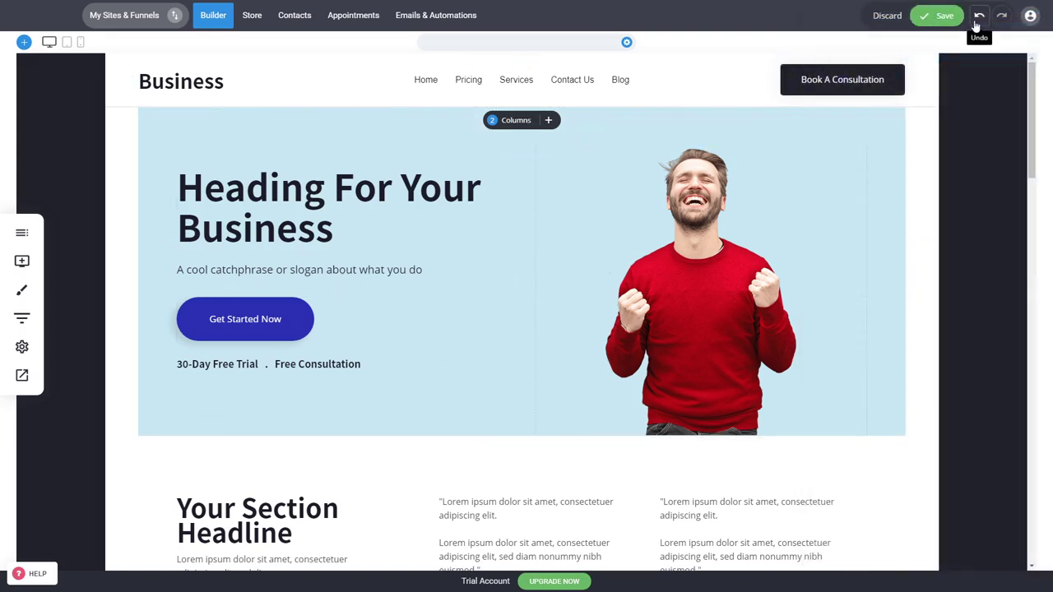
left_click(887, 15)
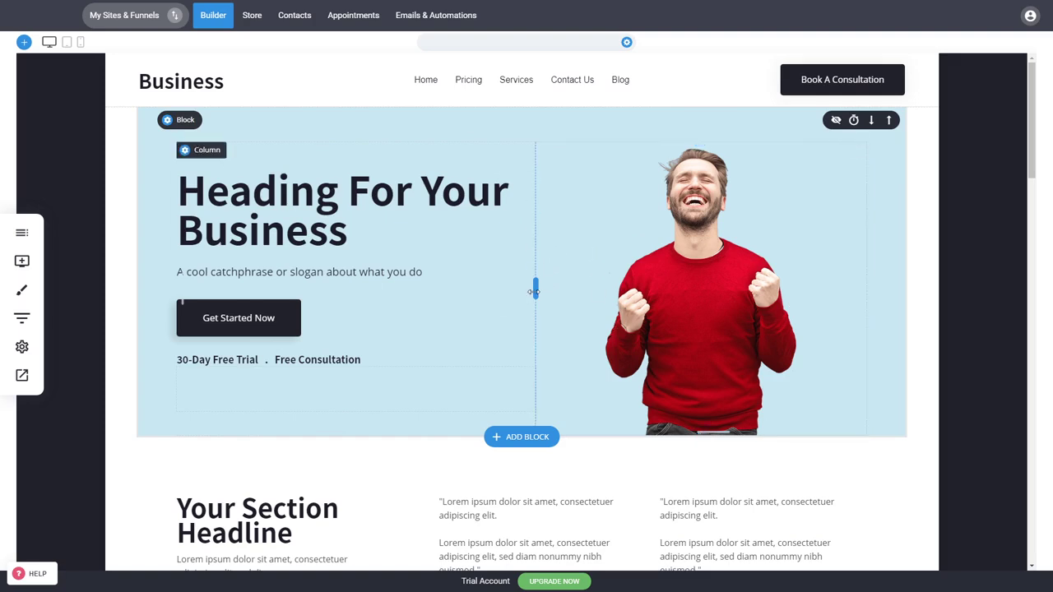
- Widen the hero's text column slightly by moving its divider towards the image
mouse_move(535, 291)
left_mouse_down()
mouse_move(562, 277)
mouse_move(611, 299)
mouse_move(567, 274)
mouse_move(524, 289)
mouse_move(542, 287)
left_mouse_up()
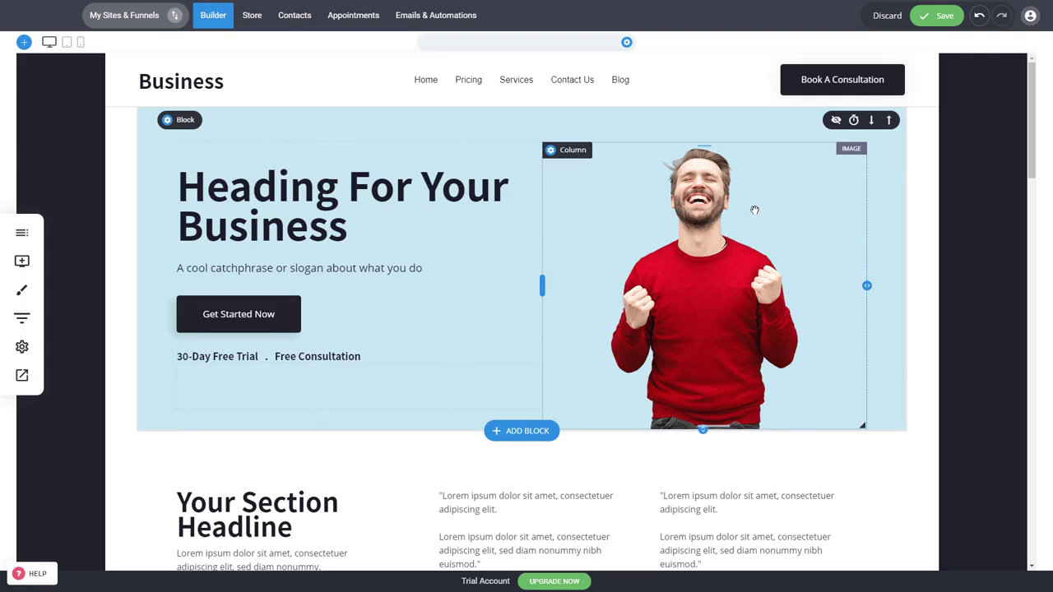
- Try adding a Button widget below the "Your Section Headline" heading and undo its placement
left_click(25, 262)
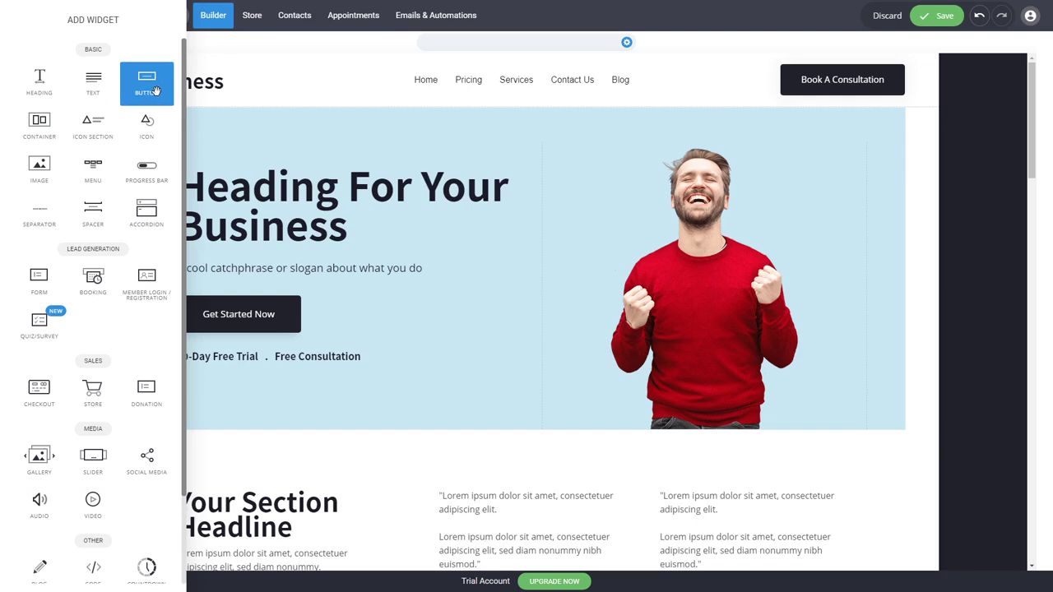
left_click_drag(155, 90, 272, 535)
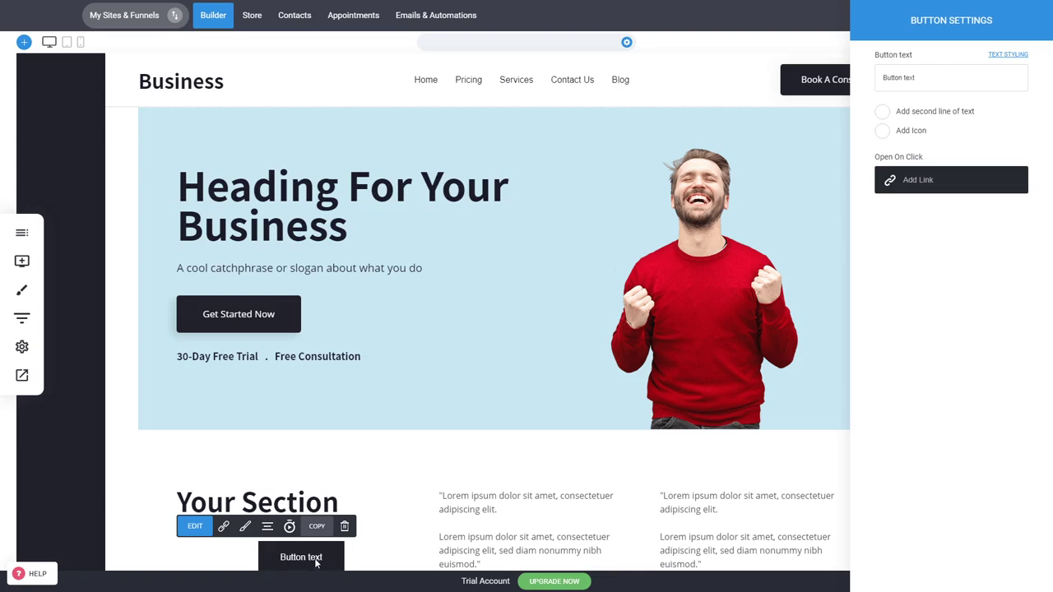
left_click(394, 532)
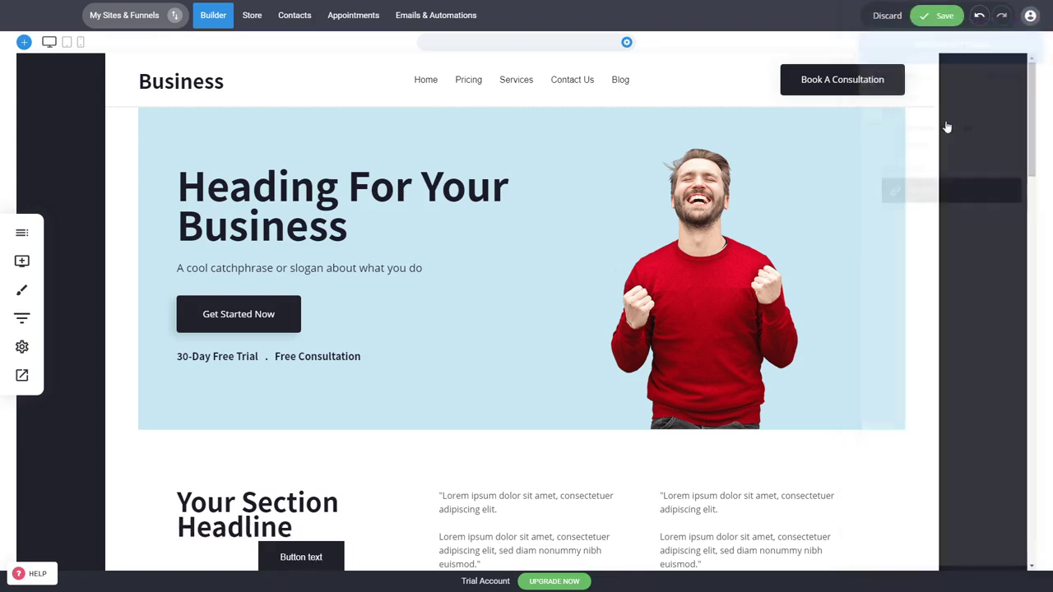
left_click(981, 17)
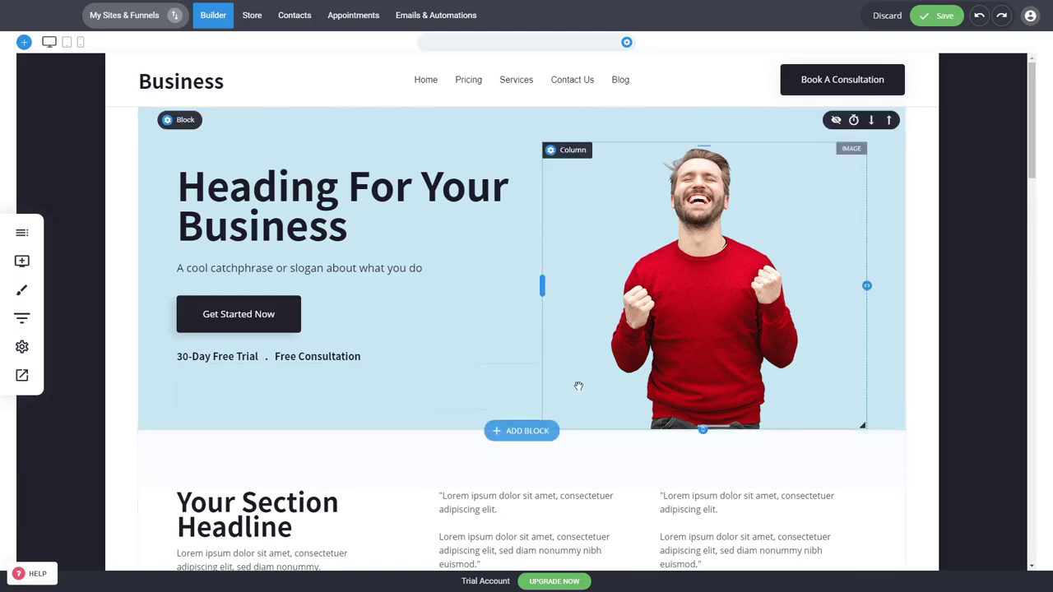
- Add the Hero category block with the "Thanks!" card photo and logo strip directly below the existing hero
left_click(536, 438)
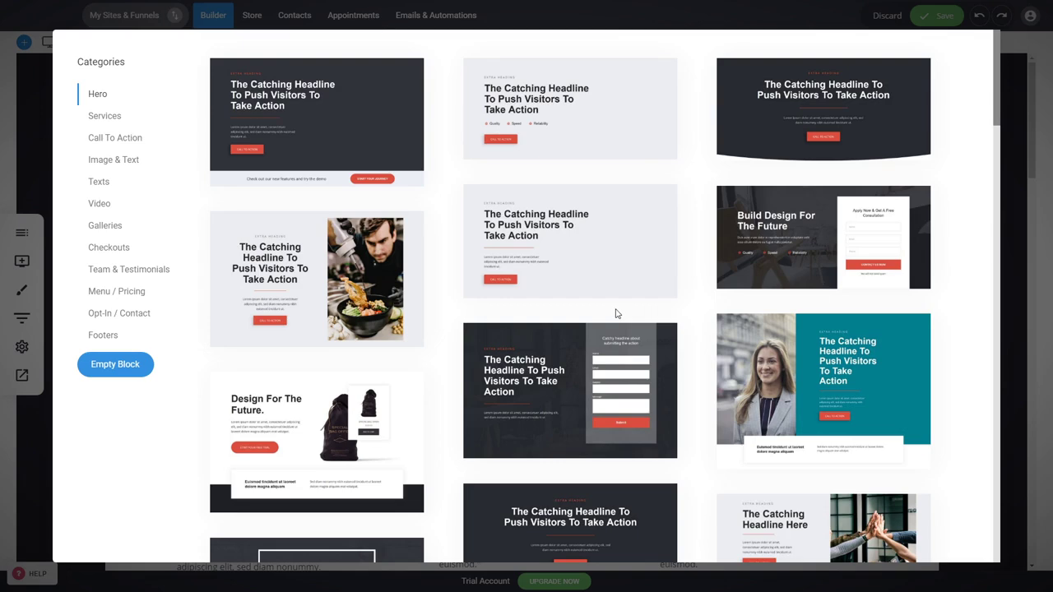
left_click(21, 428)
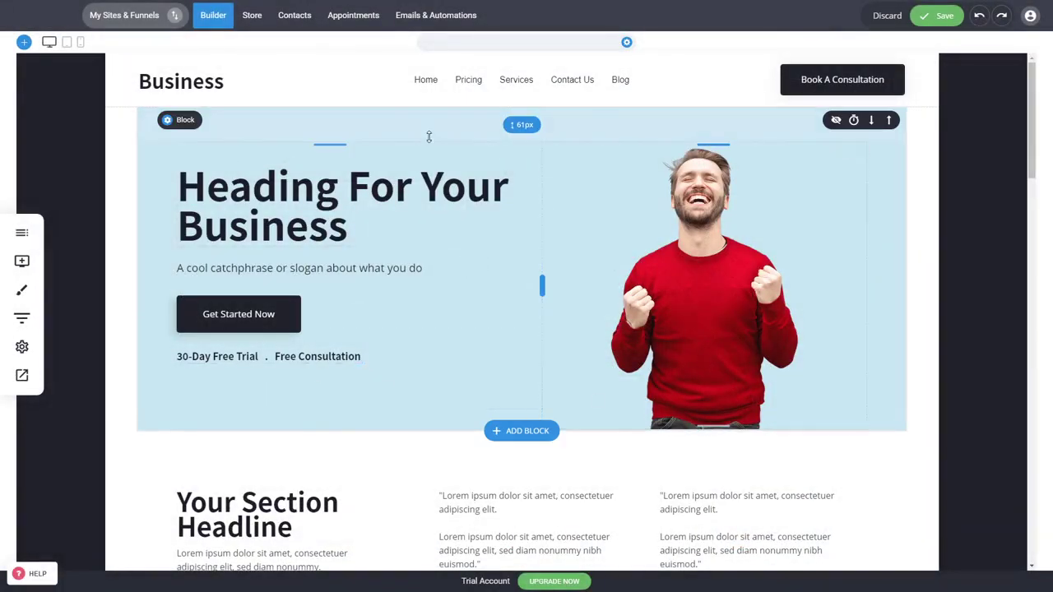
left_click(542, 430)
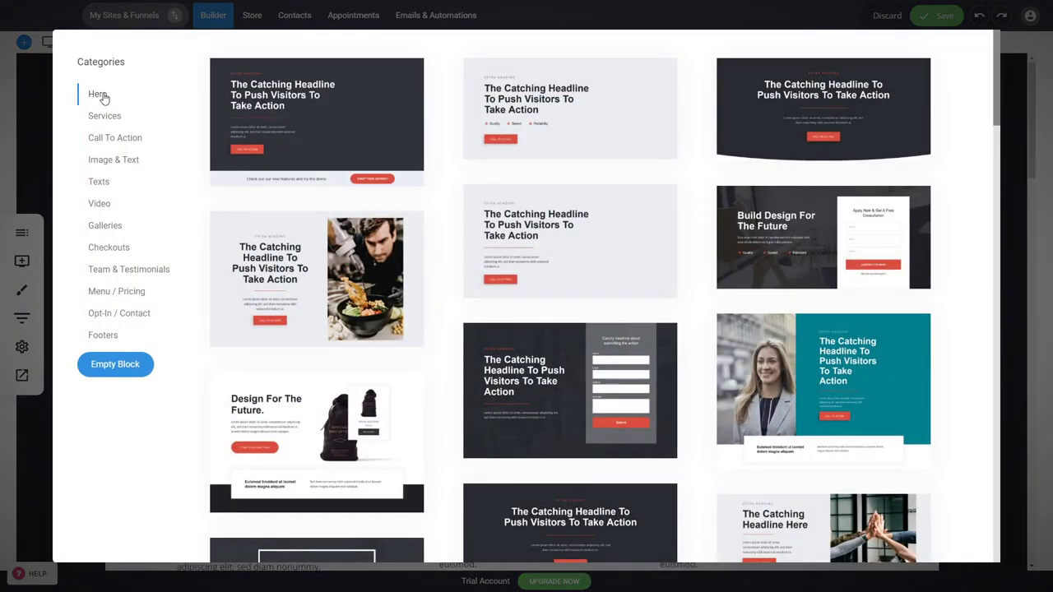
scroll(781, 301, "down", 8)
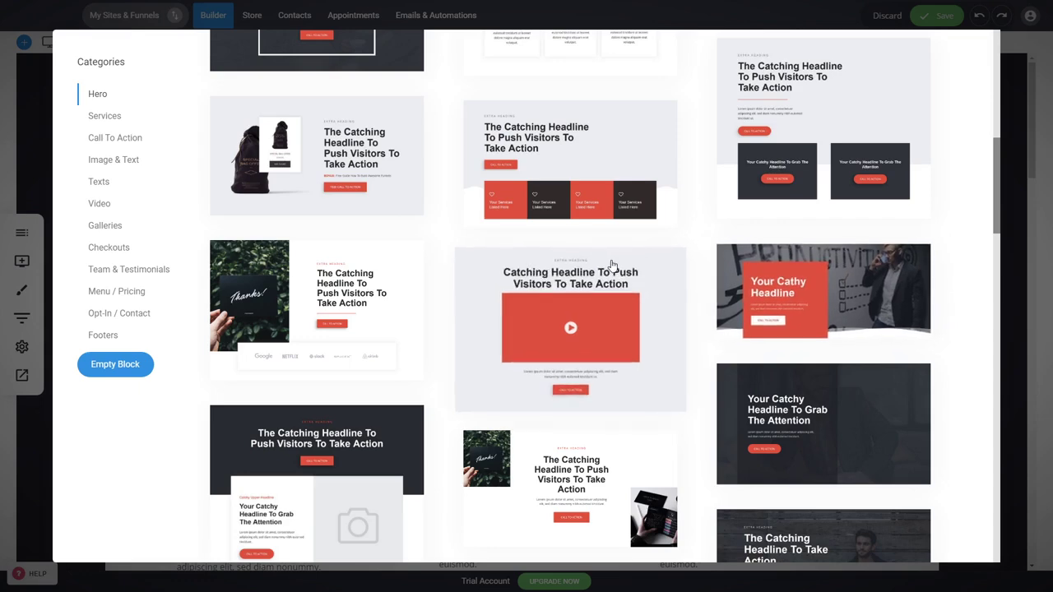
left_click(313, 303)
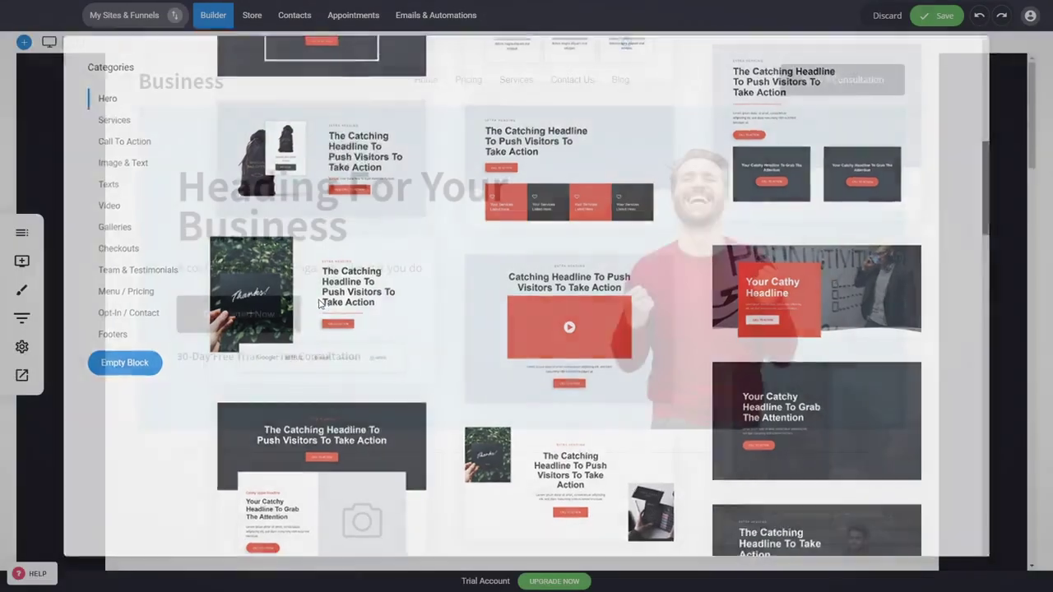
- Widen the headline column of the new "Thanks!" block and check its photo column's background settings
scroll(832, 275, "down", 3)
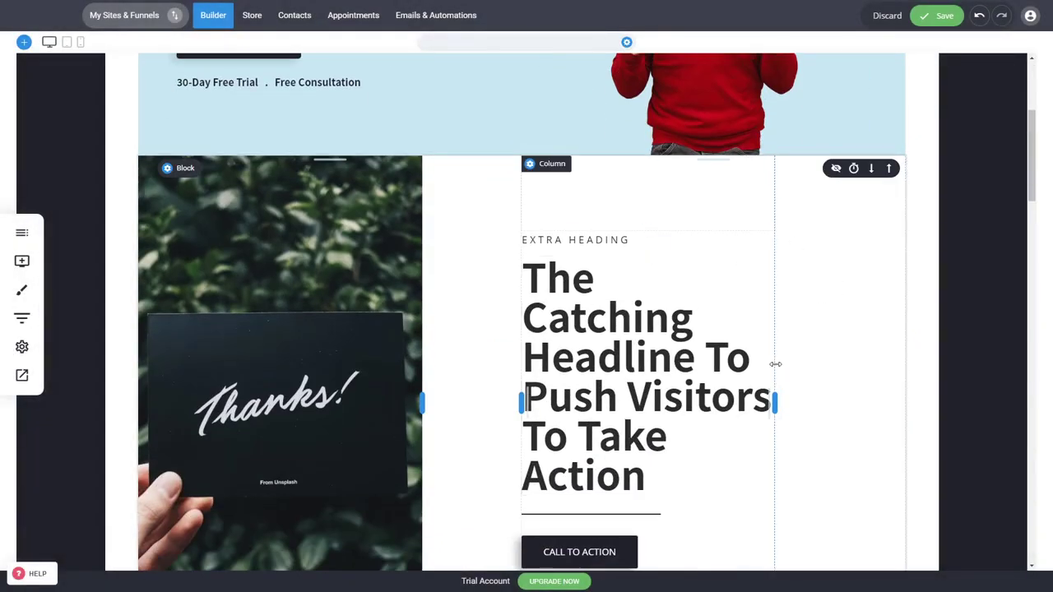
left_click_drag(775, 363, 820, 364)
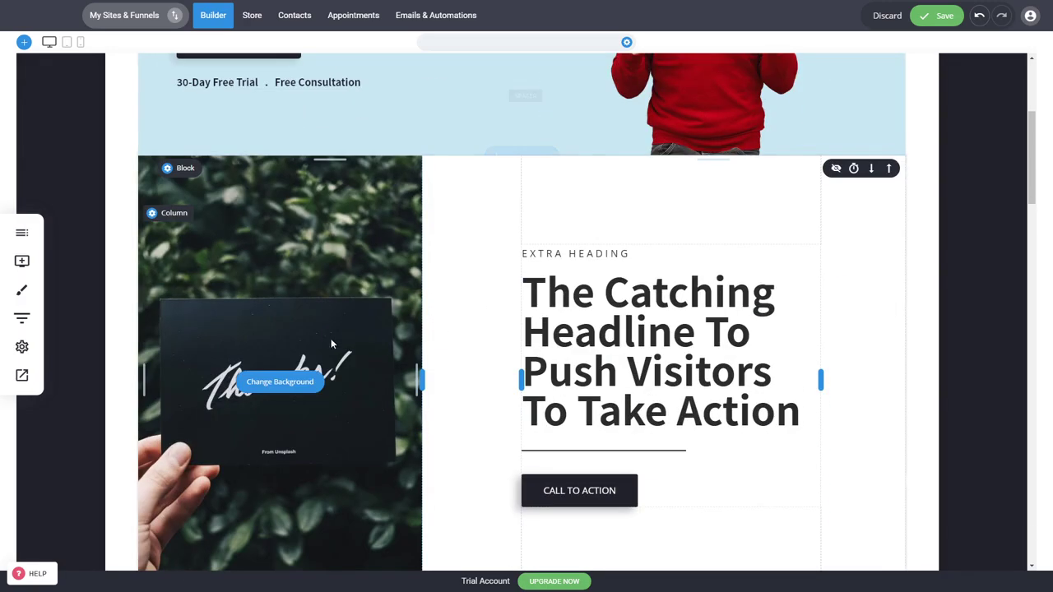
left_click(281, 384)
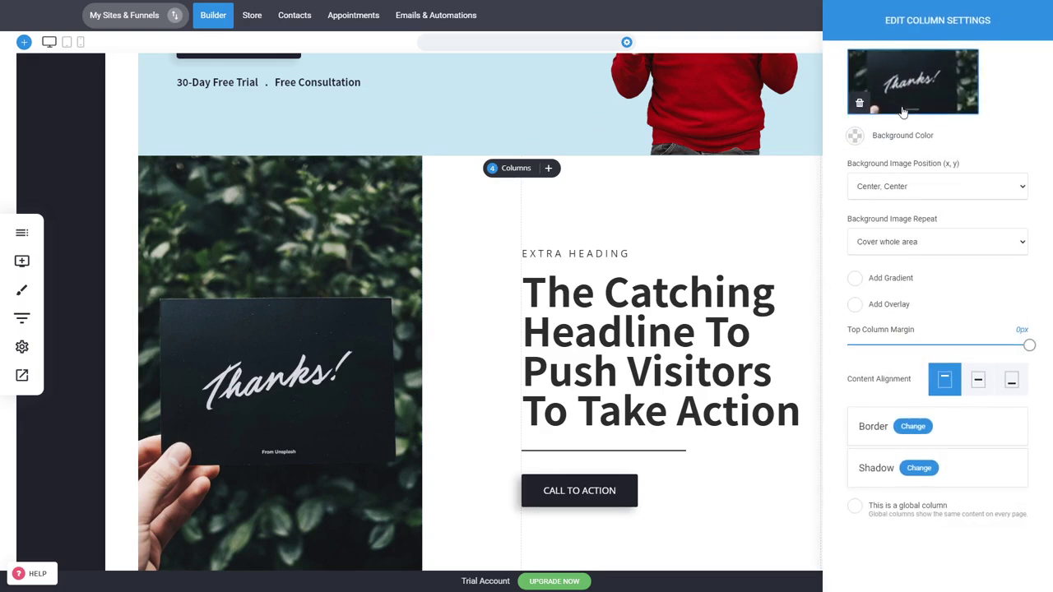
left_click(525, 278)
- Delete the original hero block containing "Heading For Your Business"
scroll(563, 283, "up", 4)
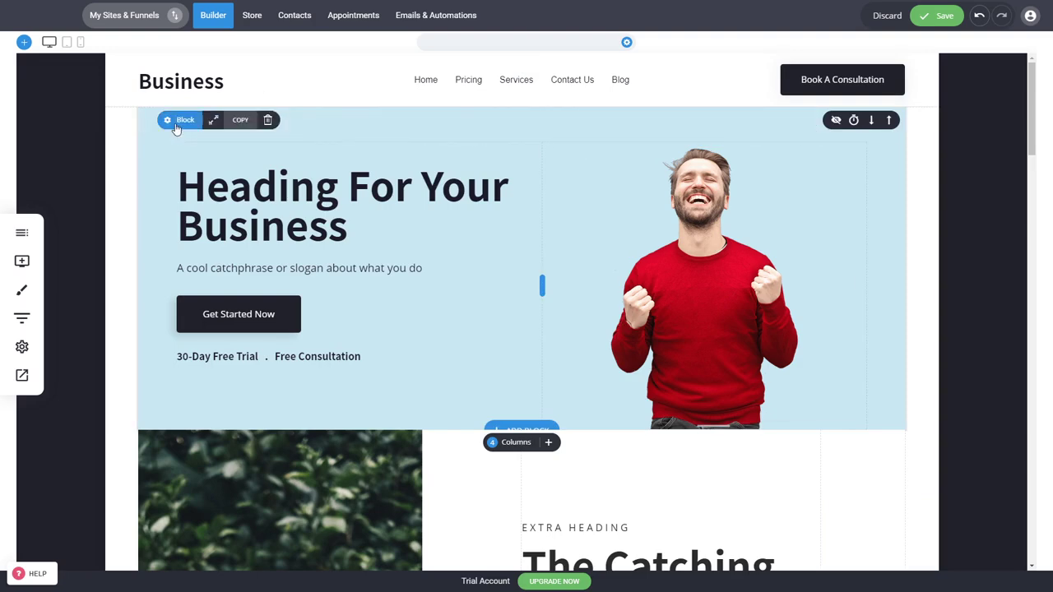
left_click(268, 120)
left_click(566, 262)
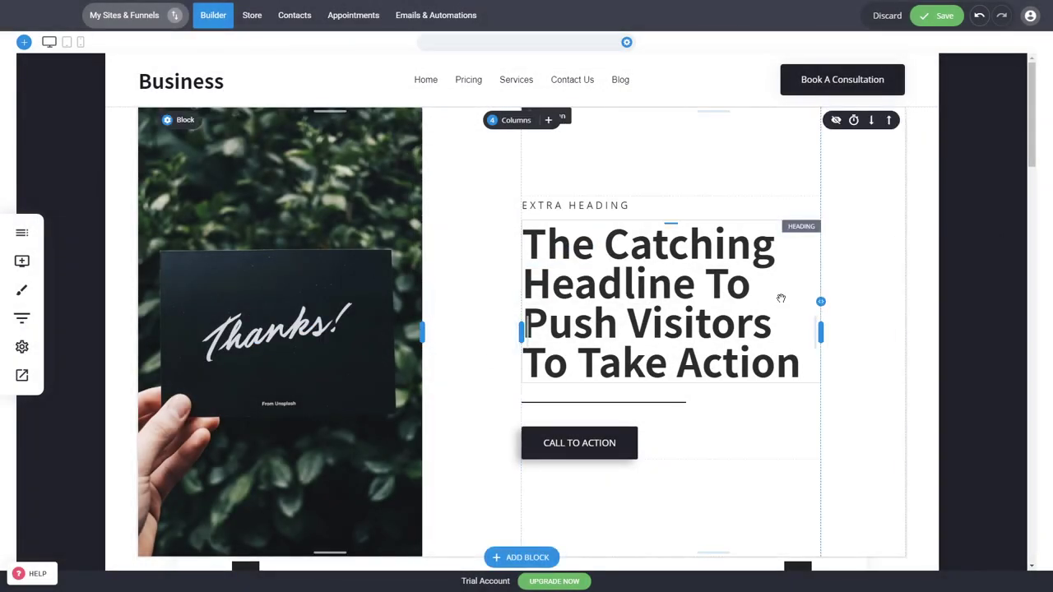
- Check the text formatting options of "The Catching Headline" heading and the settings of the Call To Action button
left_click(675, 278)
left_click(675, 278)
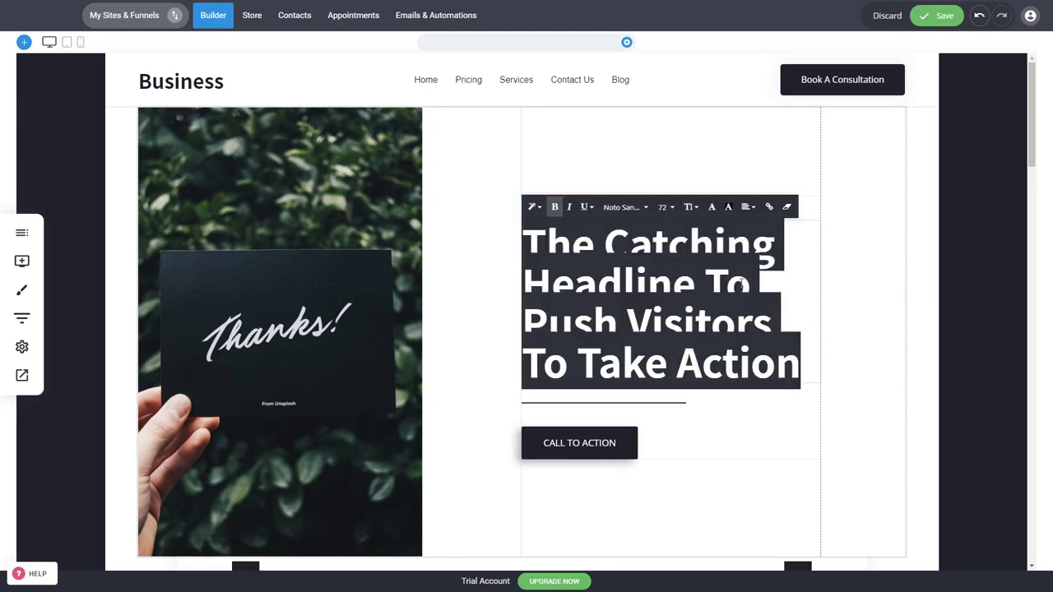
left_click(853, 296)
left_click(609, 442)
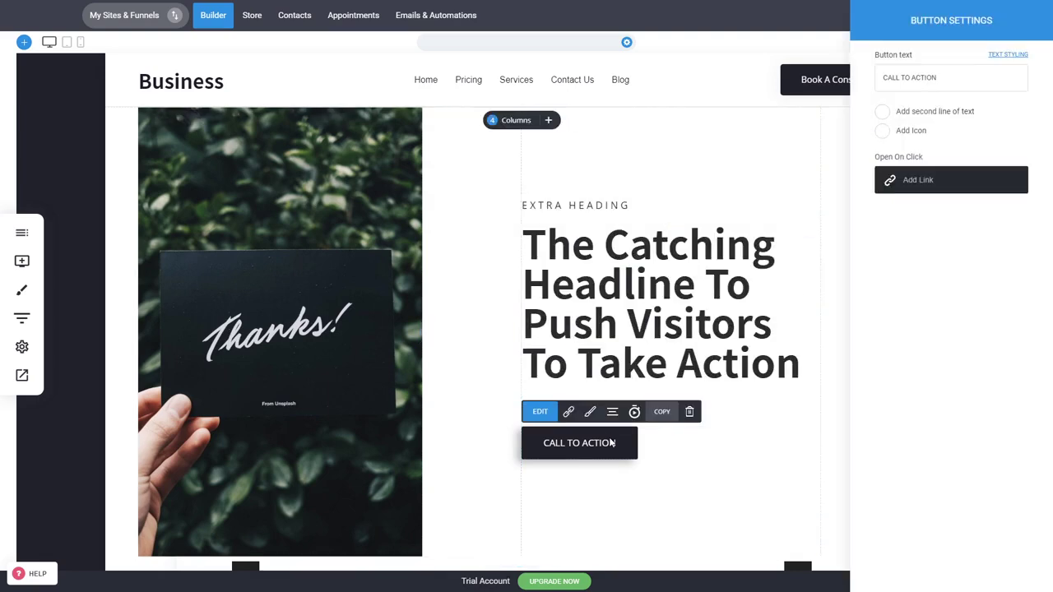
left_click(798, 269)
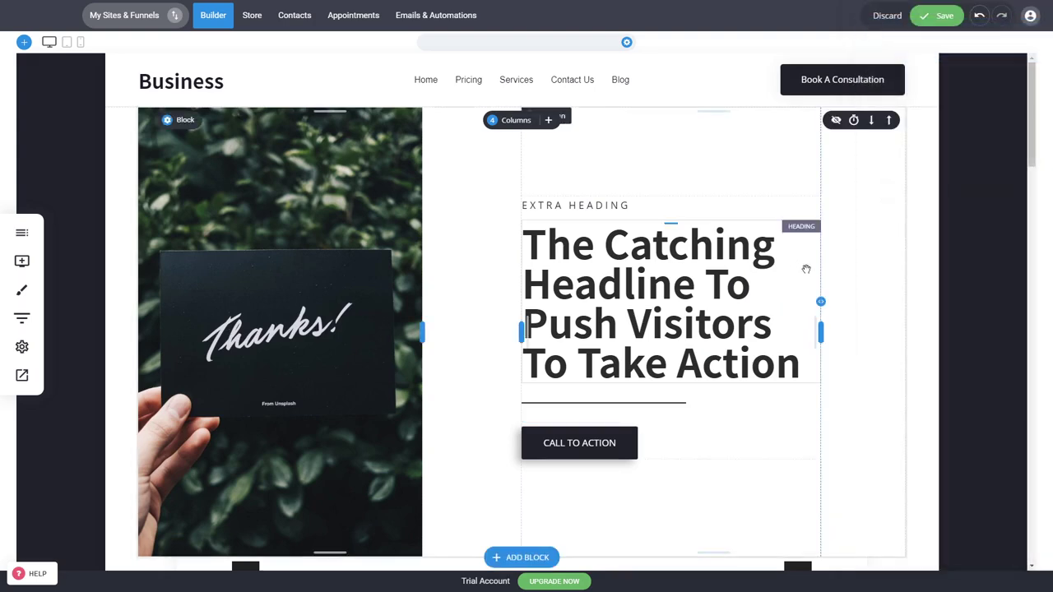
- Widen the "Thanks!" photo column slightly, look over the remaining sections of the page and save the changes
mouse_move(422, 332)
left_mouse_down()
mouse_move(458, 338)
mouse_move(429, 333)
left_mouse_up()
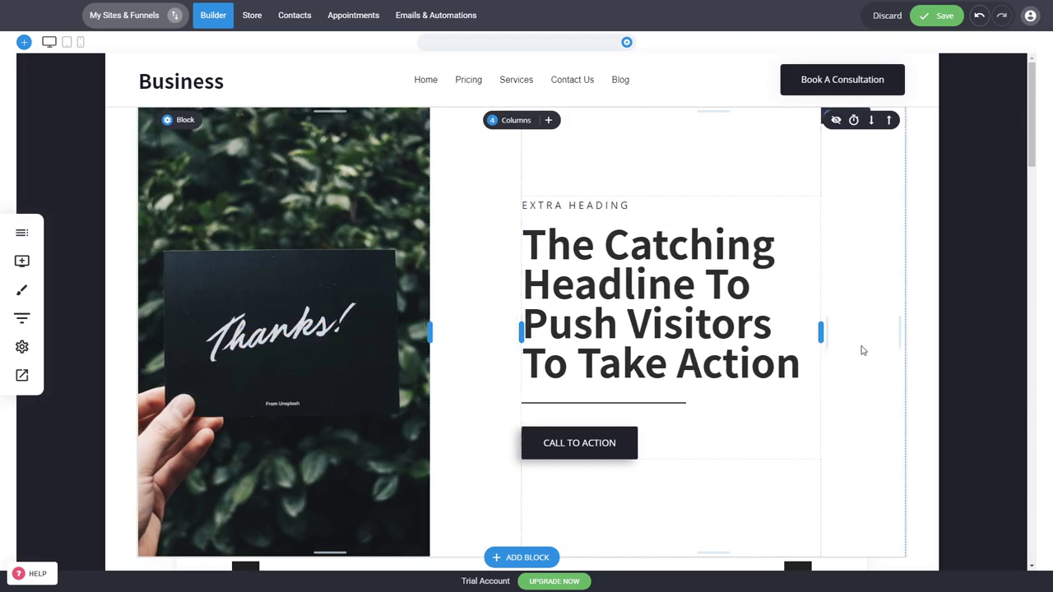
scroll(863, 350, "down", 3)
scroll(790, 411, "down", 1)
scroll(714, 293, "down", 1)
scroll(583, 371, "down", 3)
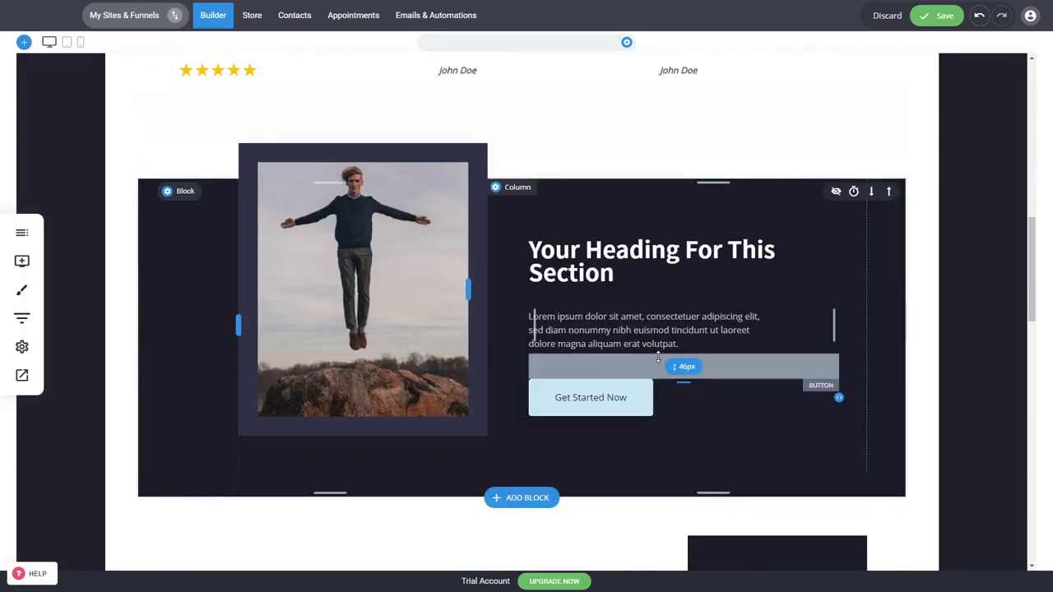
scroll(658, 356, "down", 3)
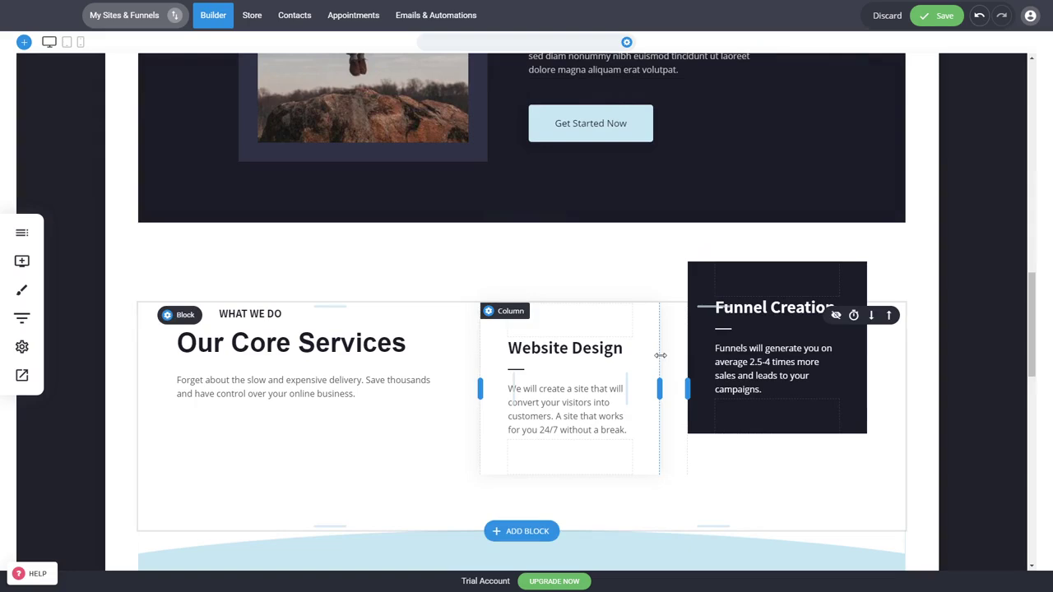
scroll(797, 404, "up", 11)
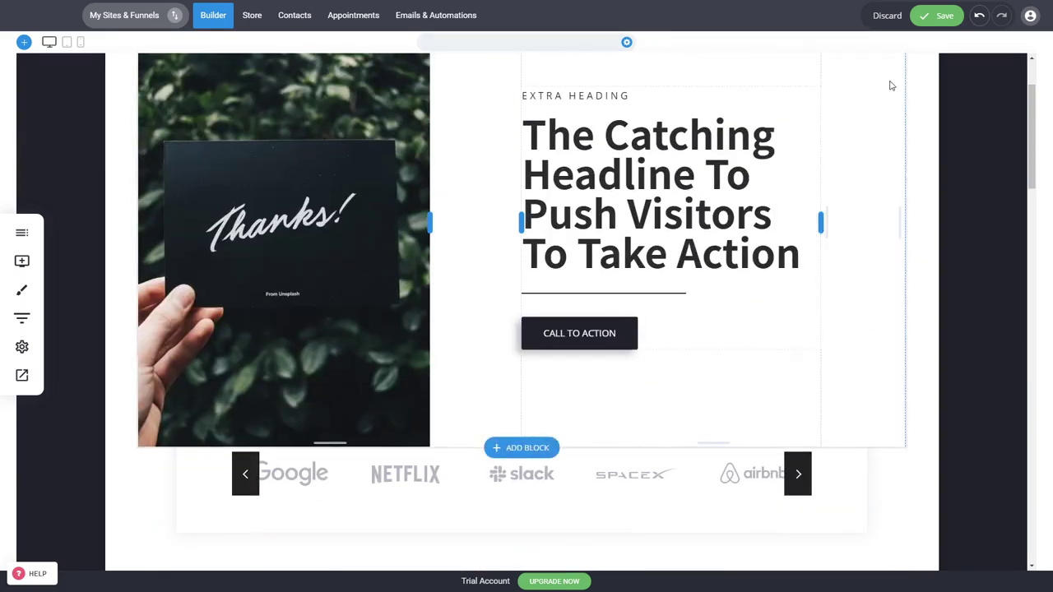
left_click(935, 16)
scroll(935, 329, "up", 1)
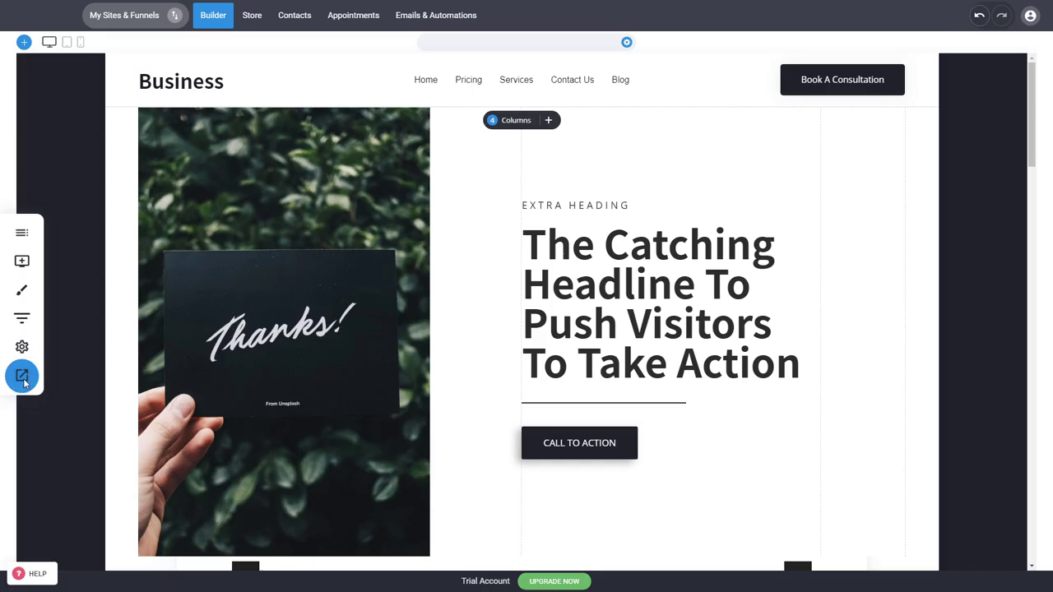
- Preview the saved Home page in its desktop version and return to the editor
left_click(22, 377)
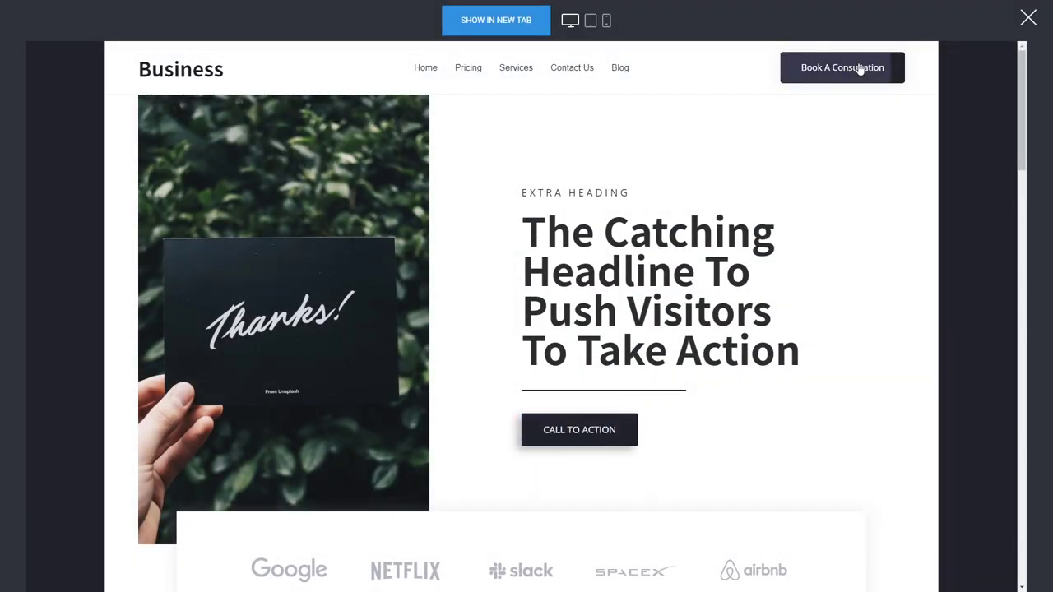
scroll(785, 413, "down", 5)
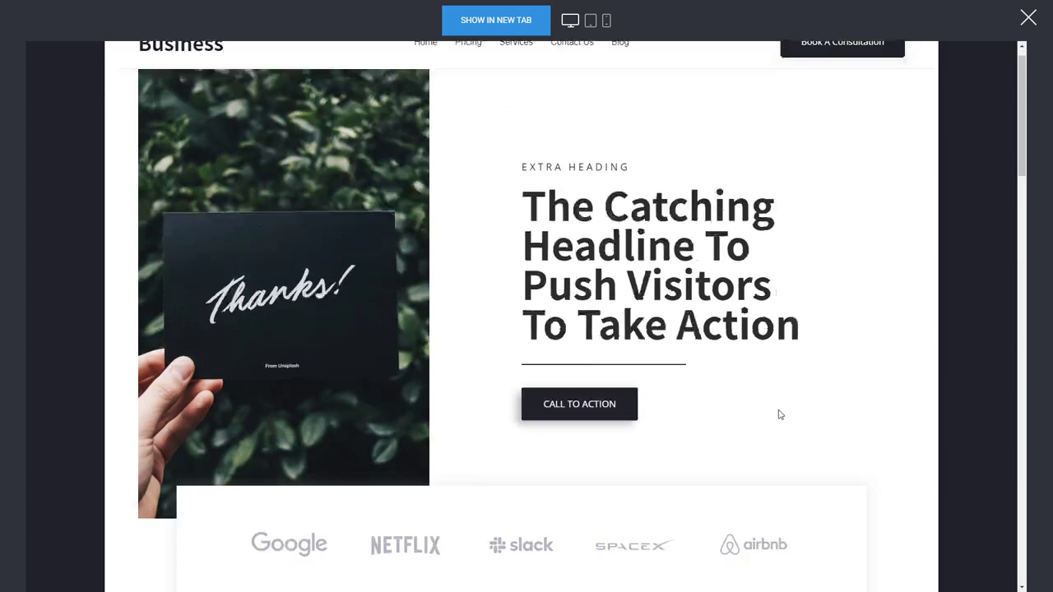
scroll(893, 424, "up", 5)
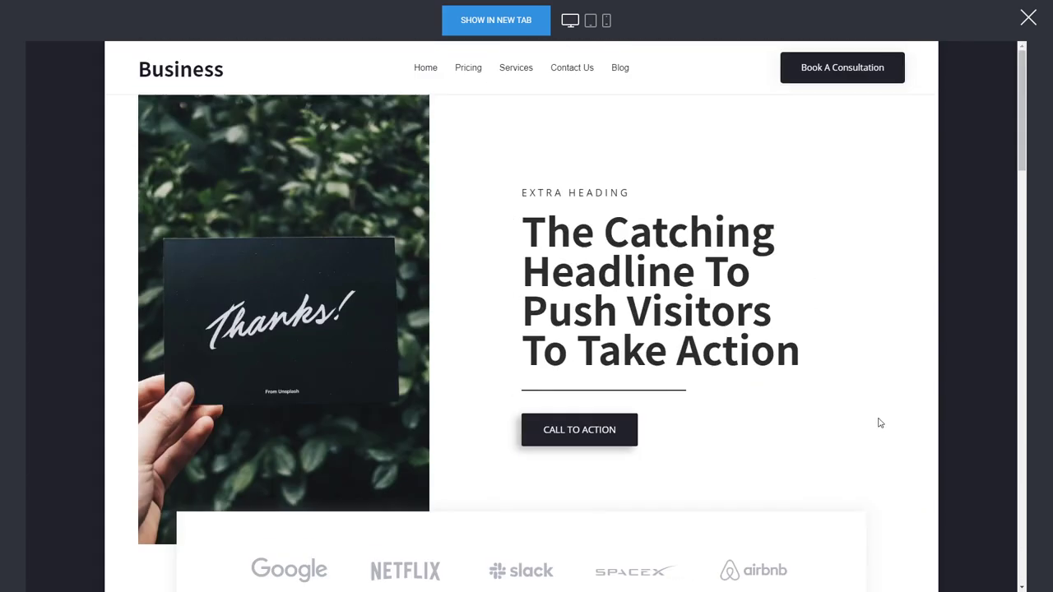
left_click(1028, 17)
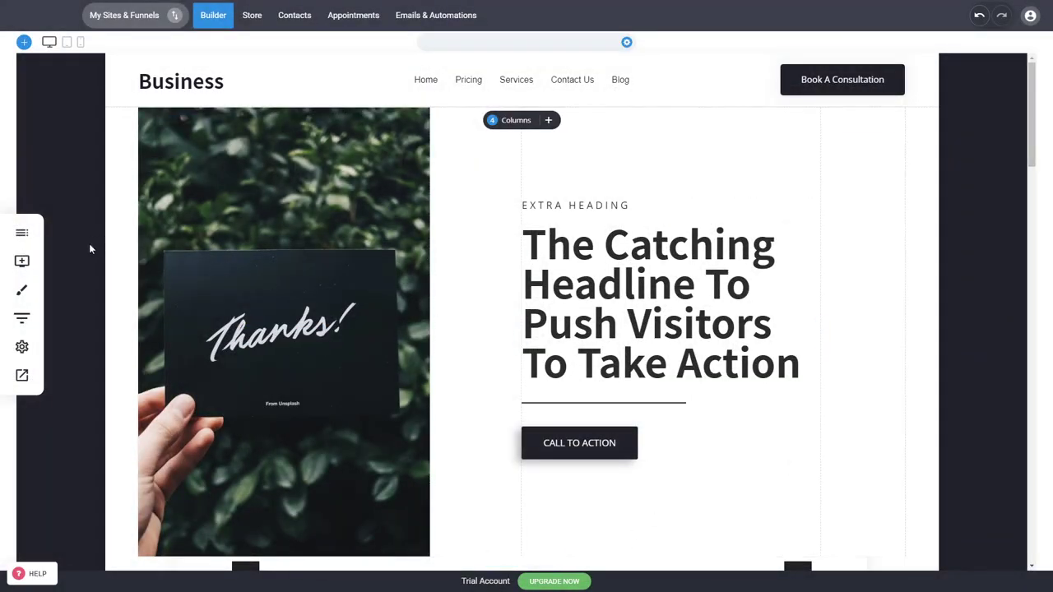
- Review the site's list of pages and close it without switching from Home
left_click(23, 240)
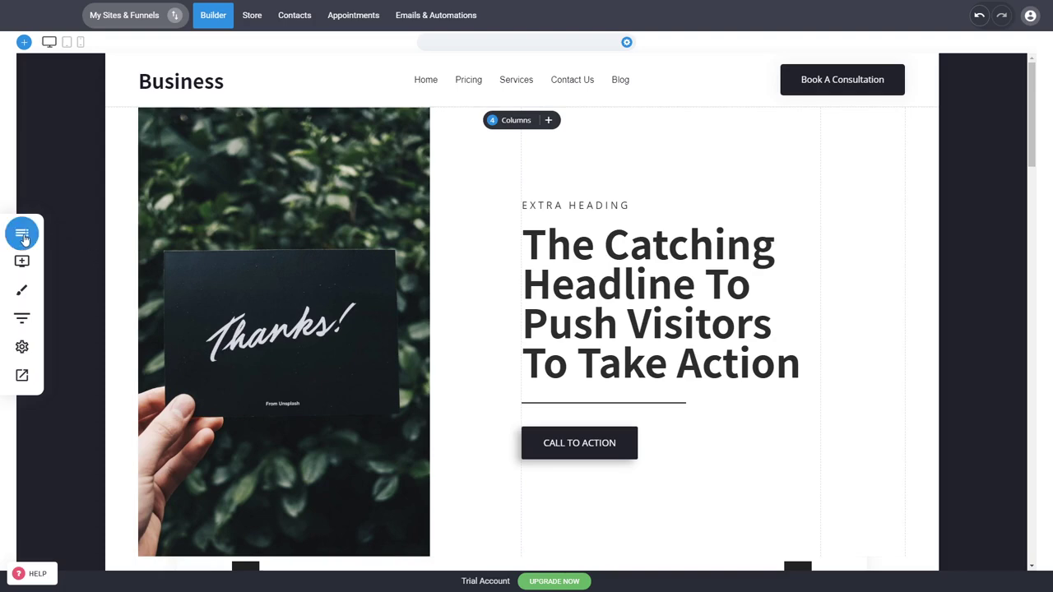
left_click(23, 236)
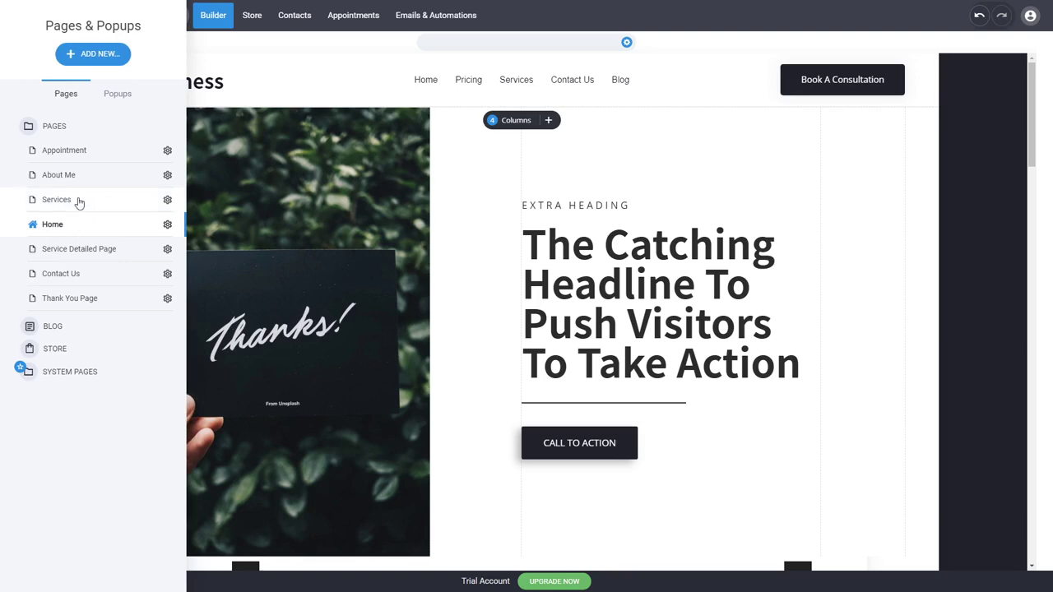
left_click(316, 204)
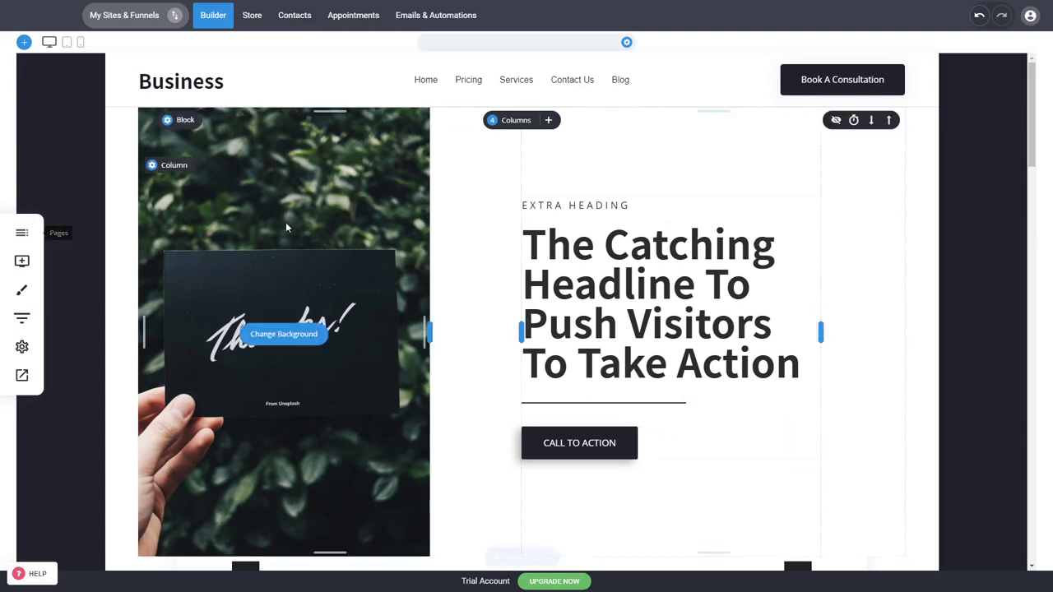
- Review the Appointment and Services pages in the editor and check the page options available for Services
left_click(22, 232)
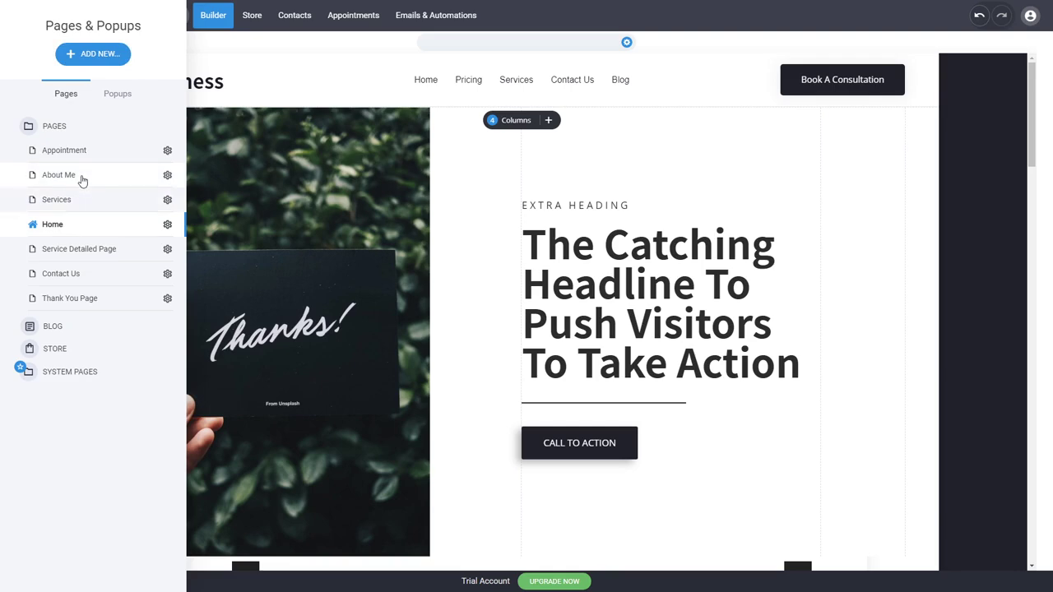
left_click(101, 159)
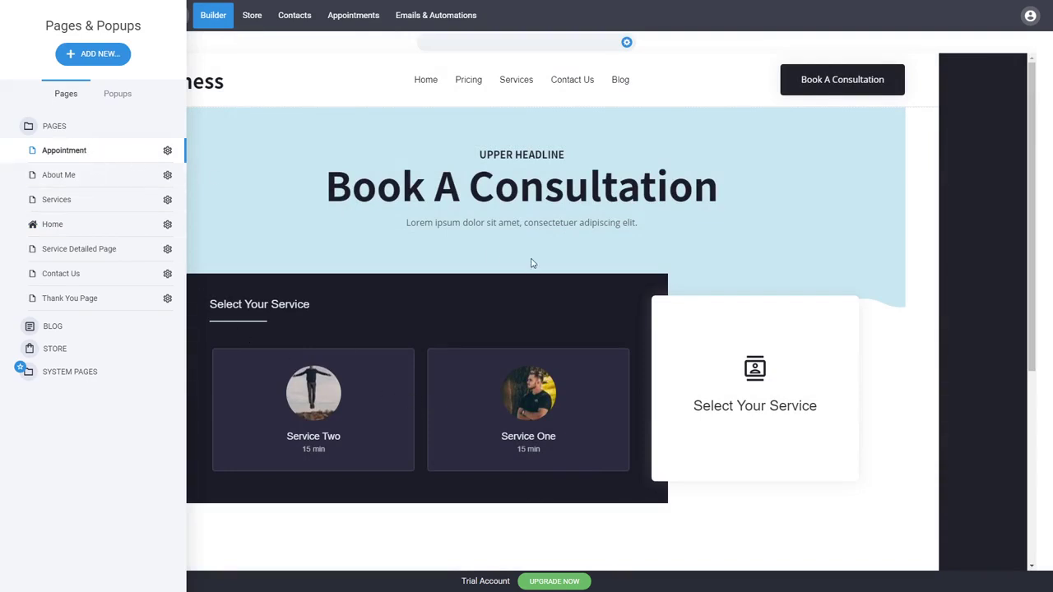
left_click(468, 281)
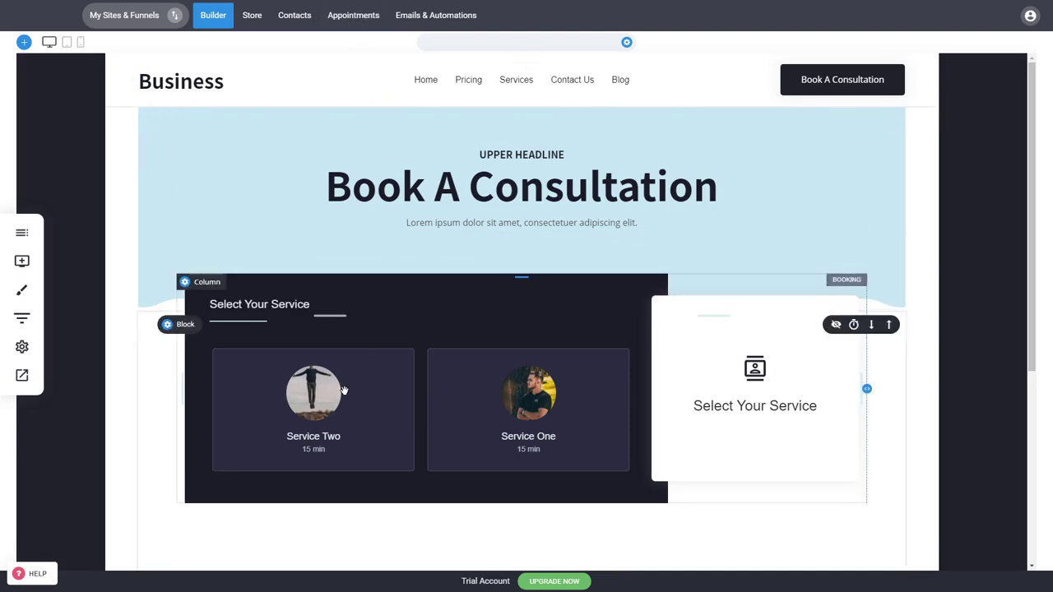
left_click(22, 232)
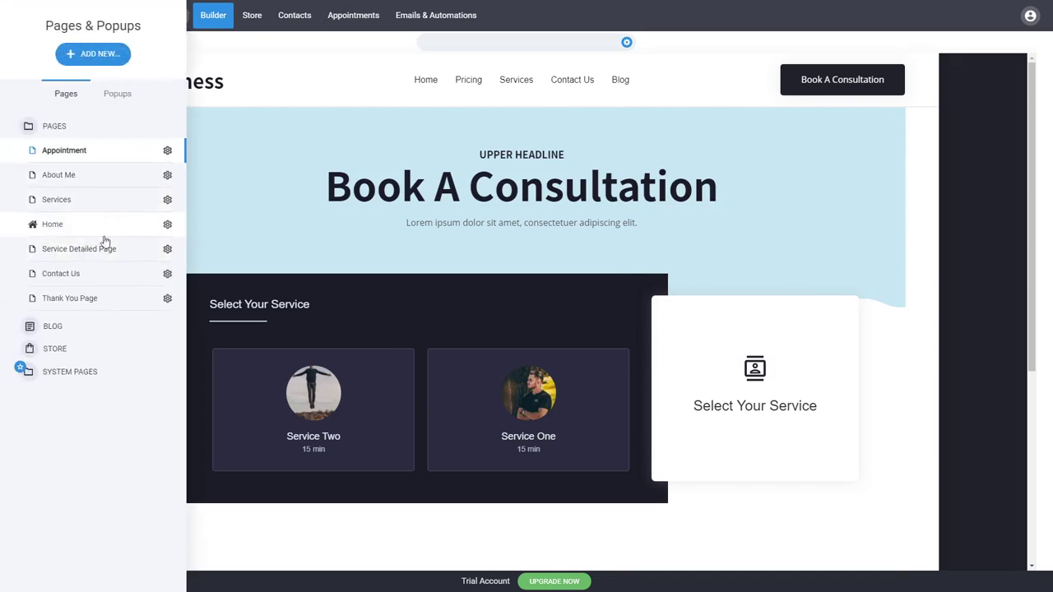
left_click(84, 201)
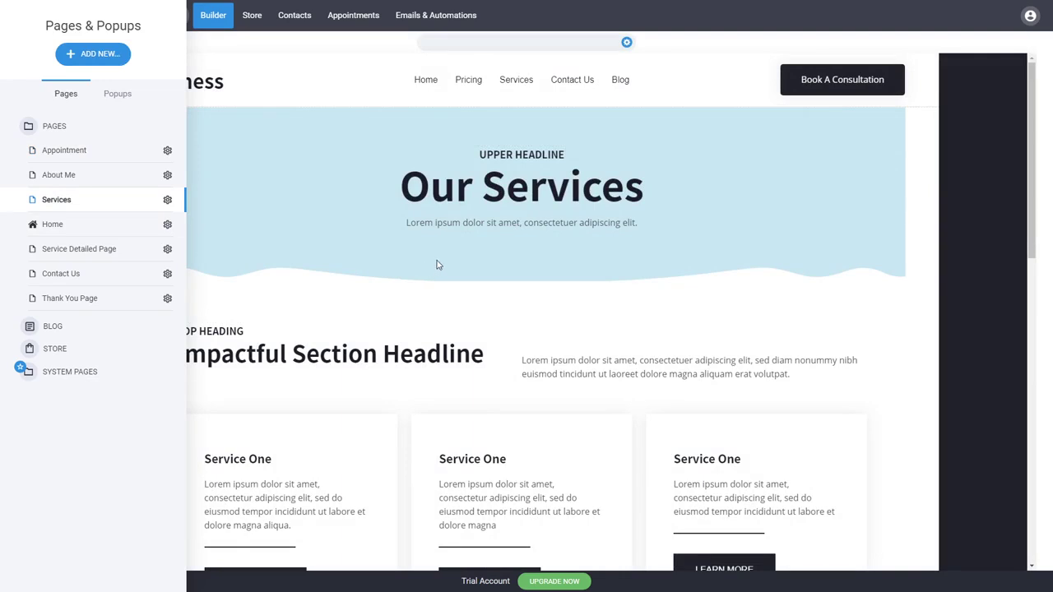
left_click(168, 202)
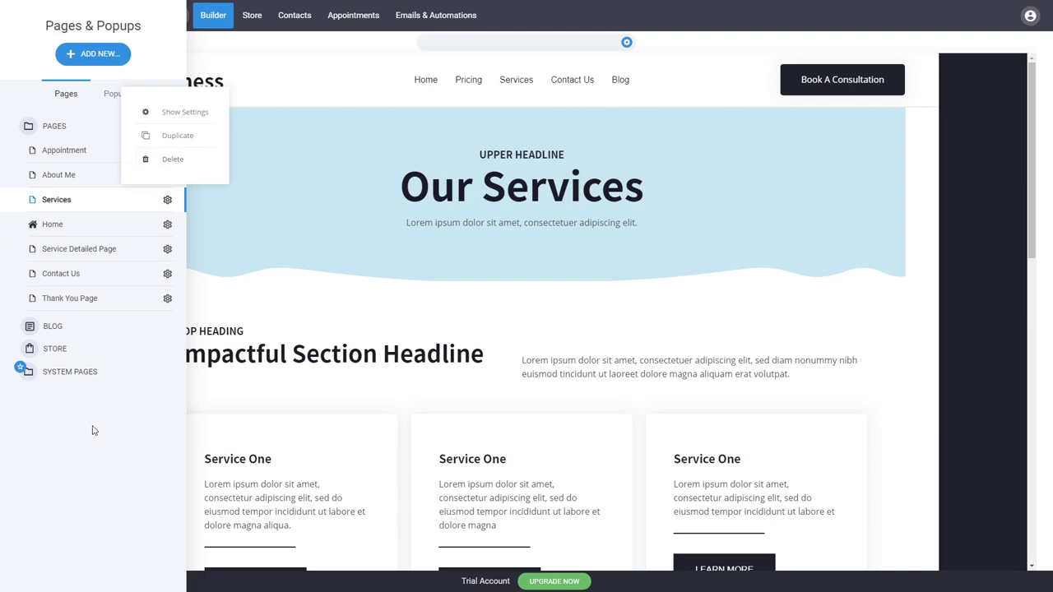
- Start adding a new page and browse the Webinars, Thank You and Product template categories
left_click(107, 58)
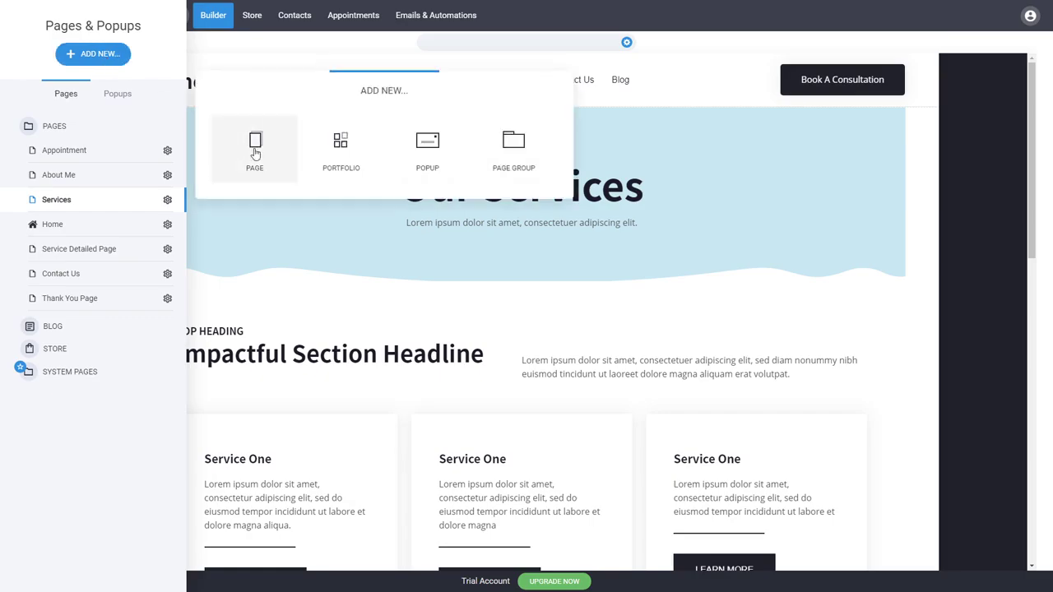
left_click(254, 153)
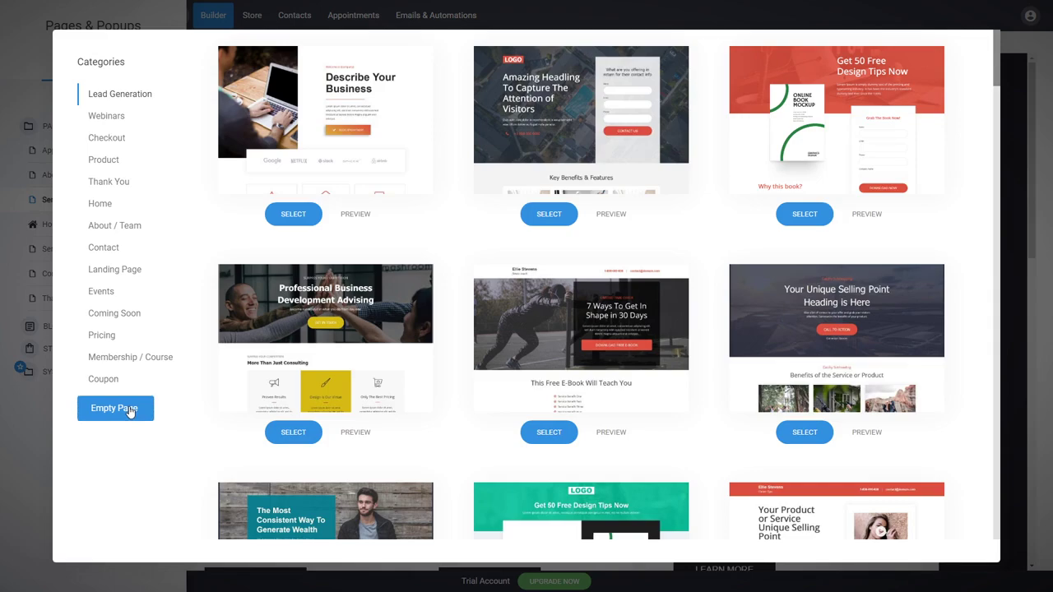
left_click(106, 137)
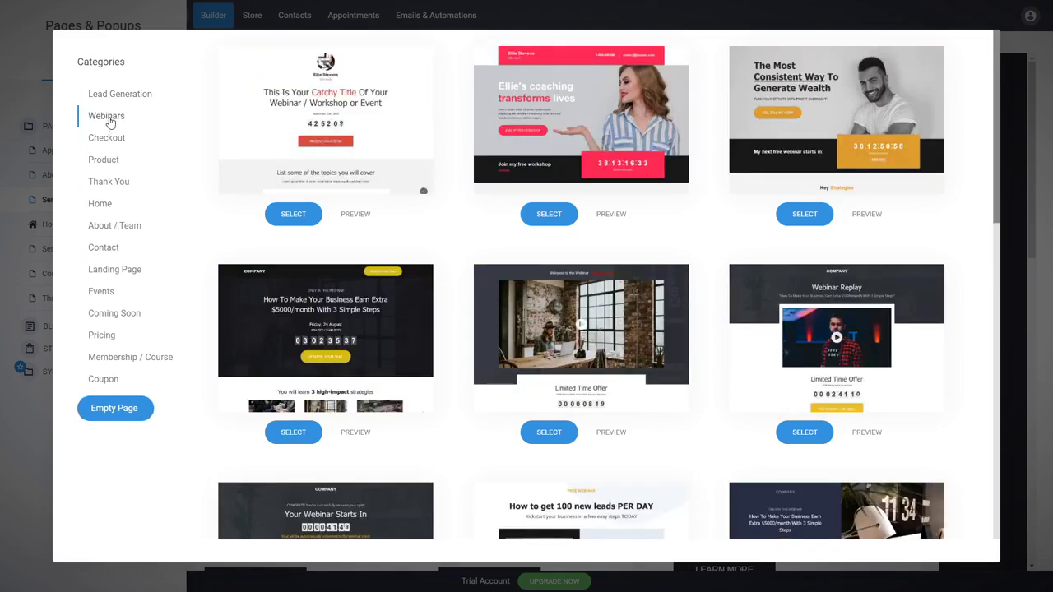
left_click(120, 96)
left_click(105, 182)
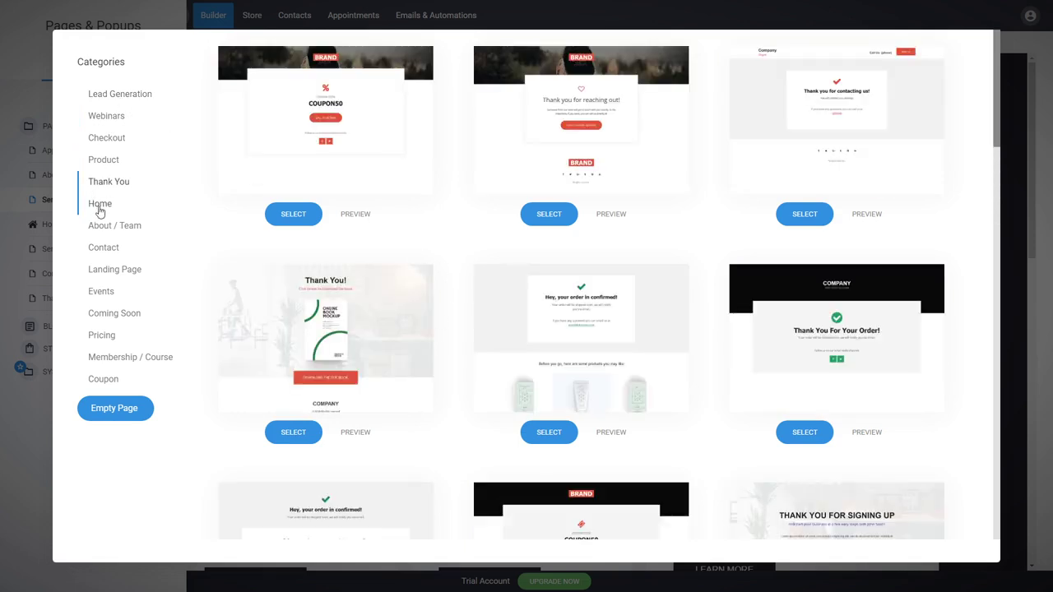
left_click(109, 159)
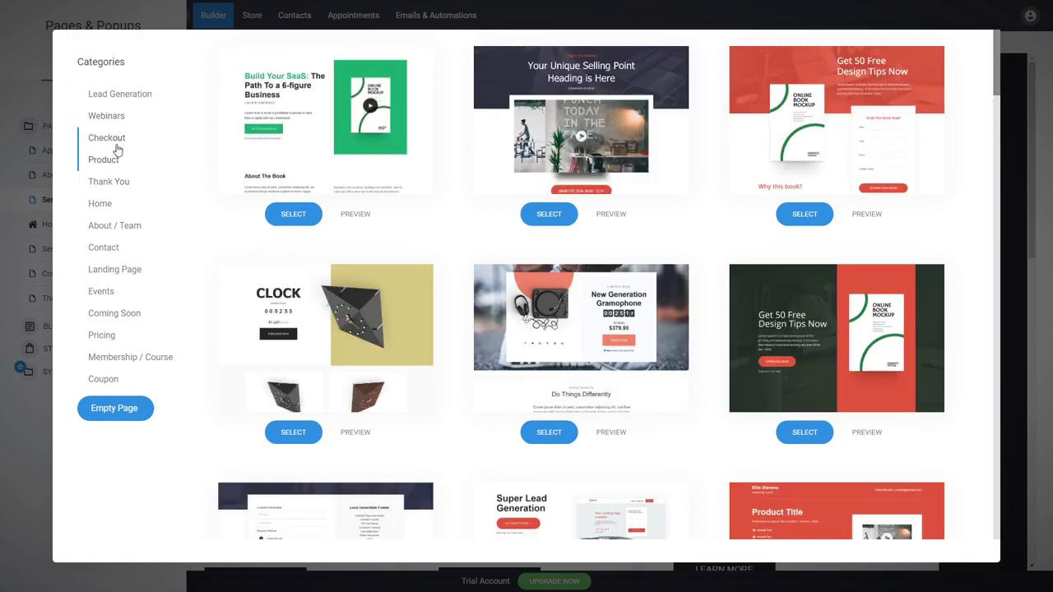
- Add a public page named Contact Me to the Pages group from the second "Let's Discuss Your Project" Contact template in the first row
left_click(107, 250)
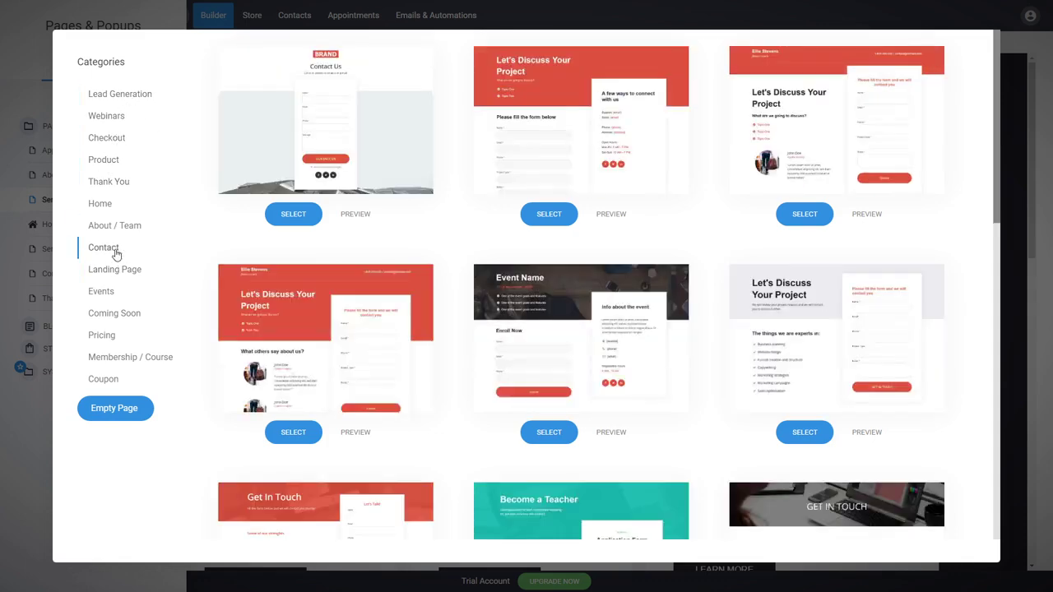
scroll(642, 171, "down", 4)
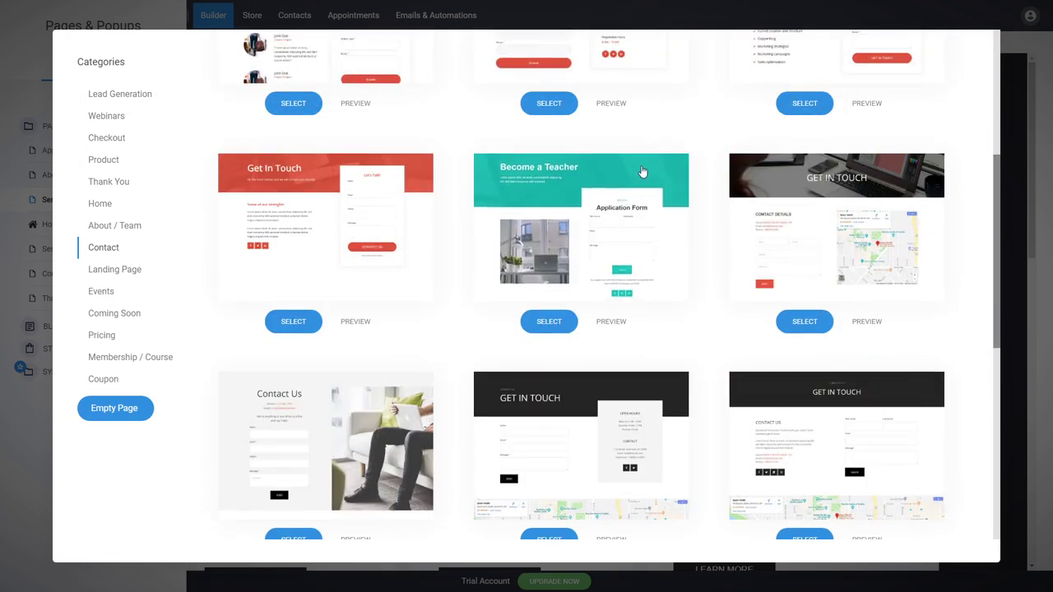
scroll(717, 189, "down", 6)
scroll(718, 188, "up", 3)
scroll(721, 189, "up", 6)
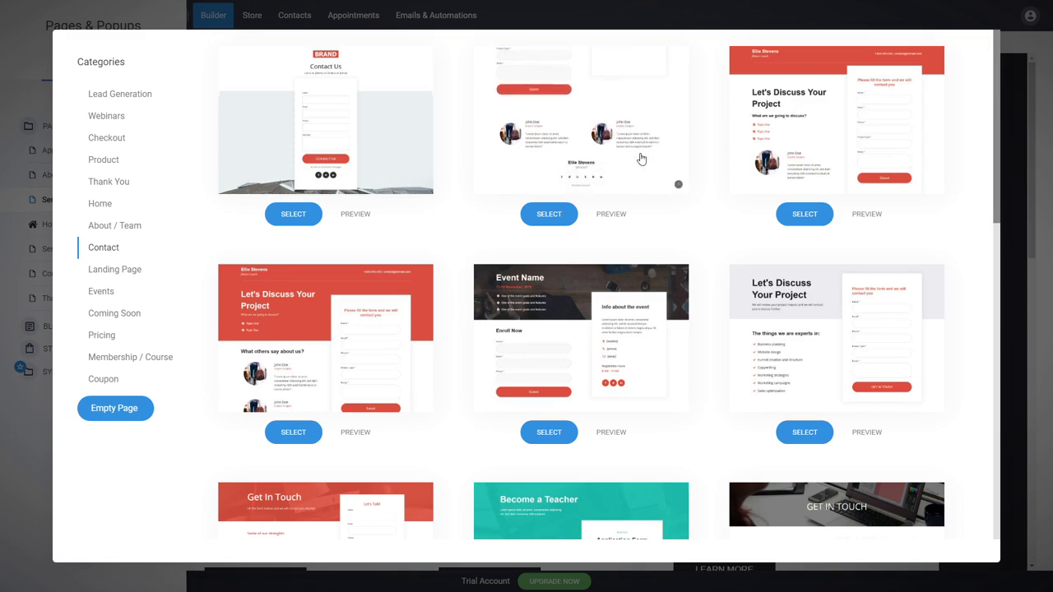
left_click(641, 159)
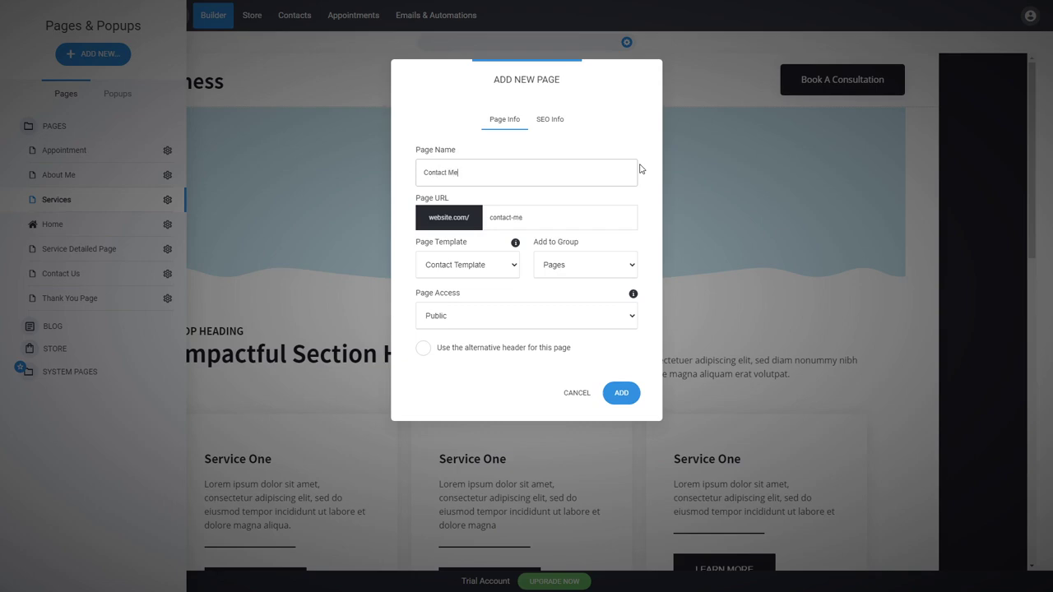
left_click(623, 393)
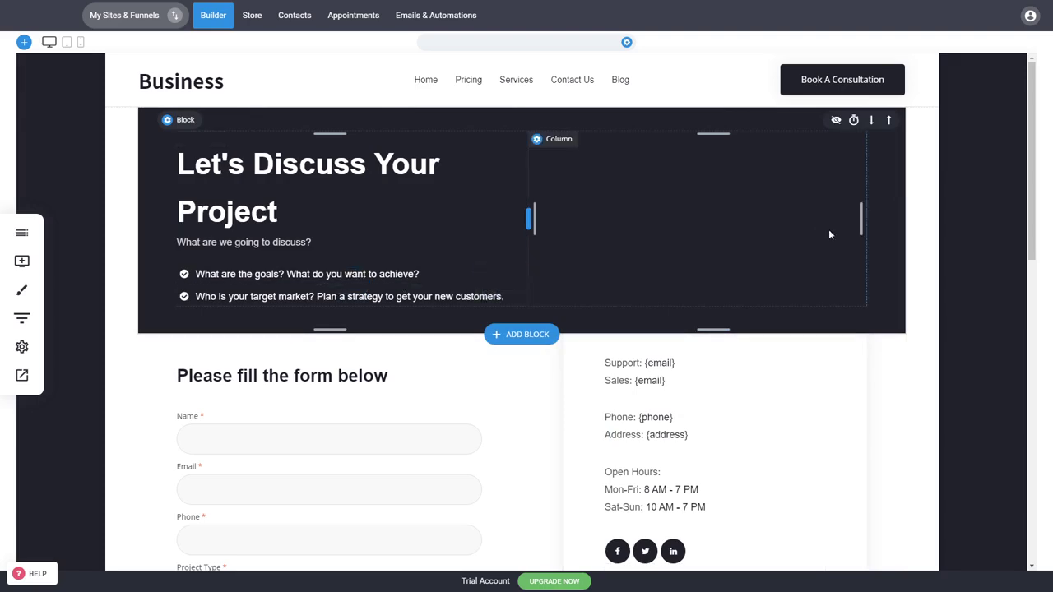
- Delete the life coach block with social icons located just above the footer of the Contact Me page
scroll(854, 230, "down", 5)
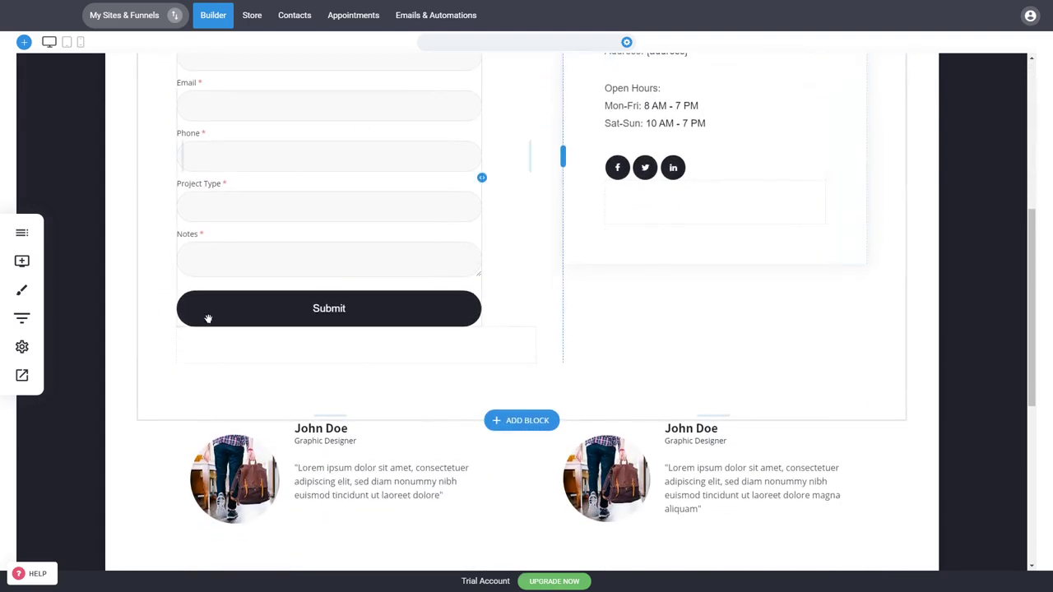
scroll(782, 411, "down", 4)
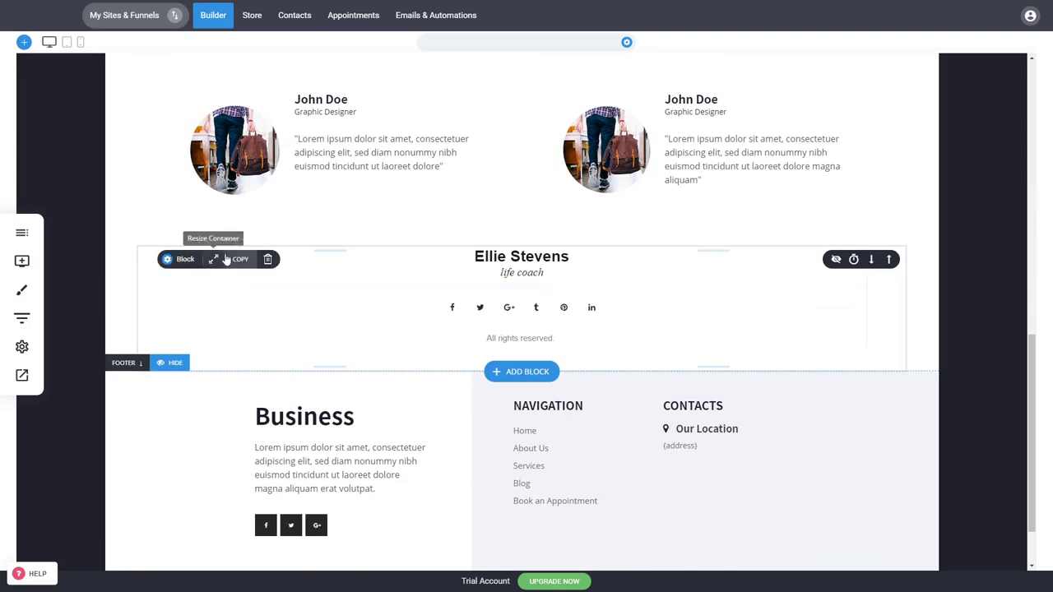
left_click(270, 260)
left_click(545, 273)
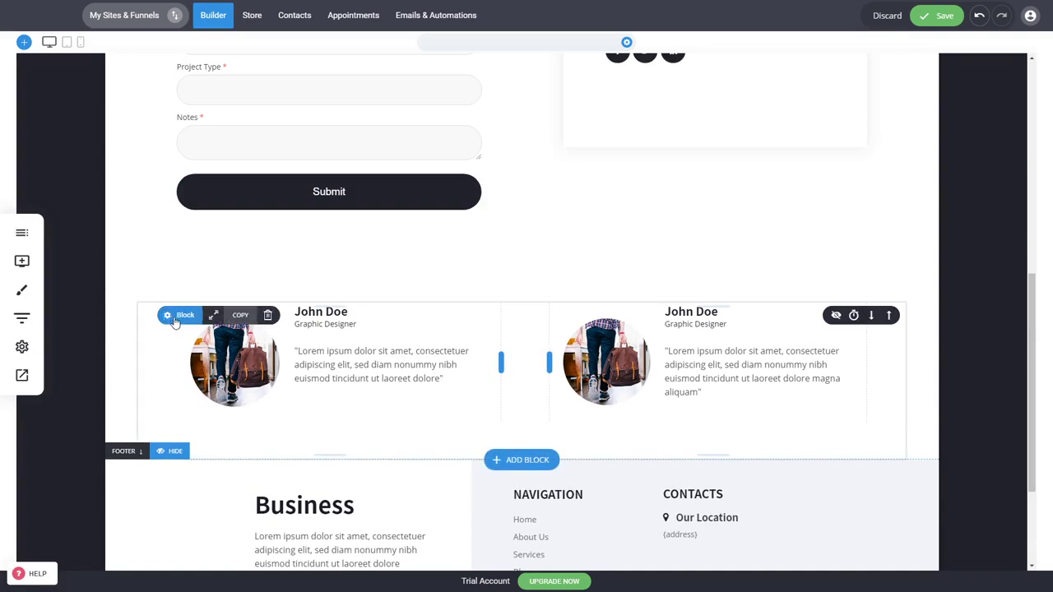
- Narrow the contact form under "Please fill the form below" slightly from its outer edge
scroll(621, 246, "up", 3)
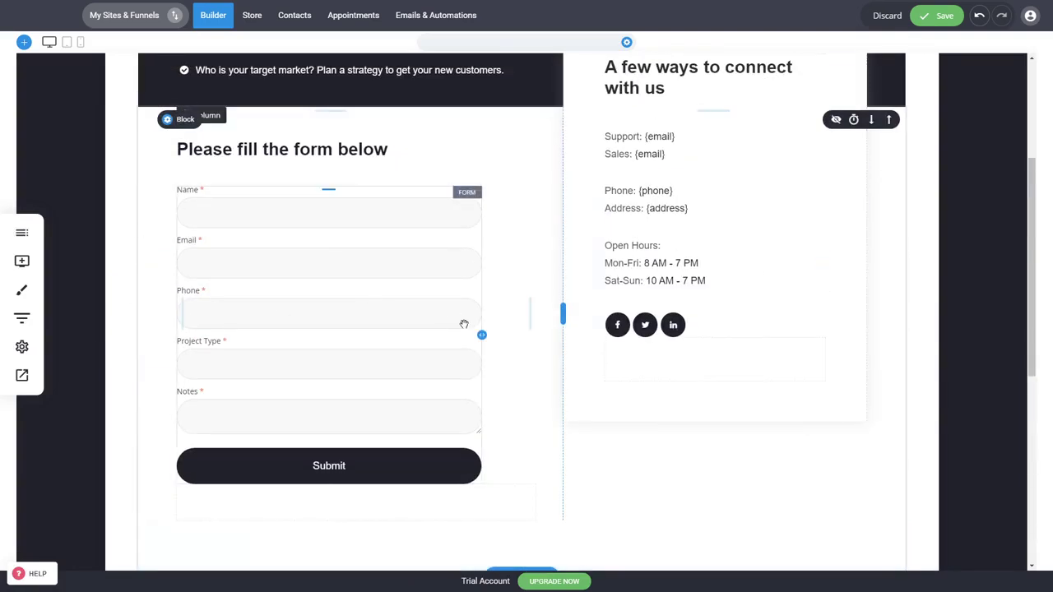
left_click_drag(481, 335, 428, 334)
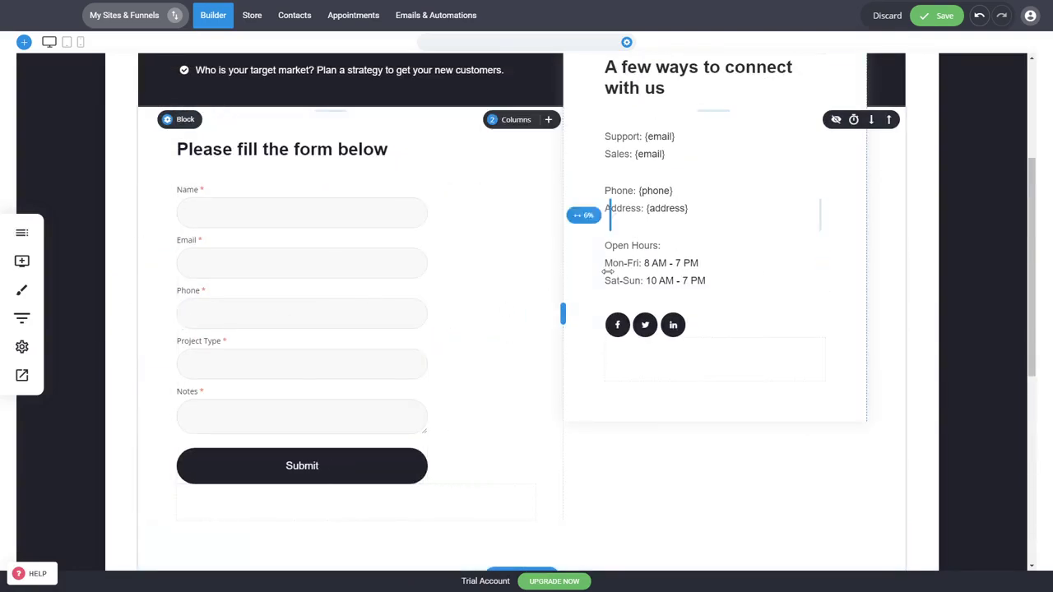
scroll(715, 313, "up", 3)
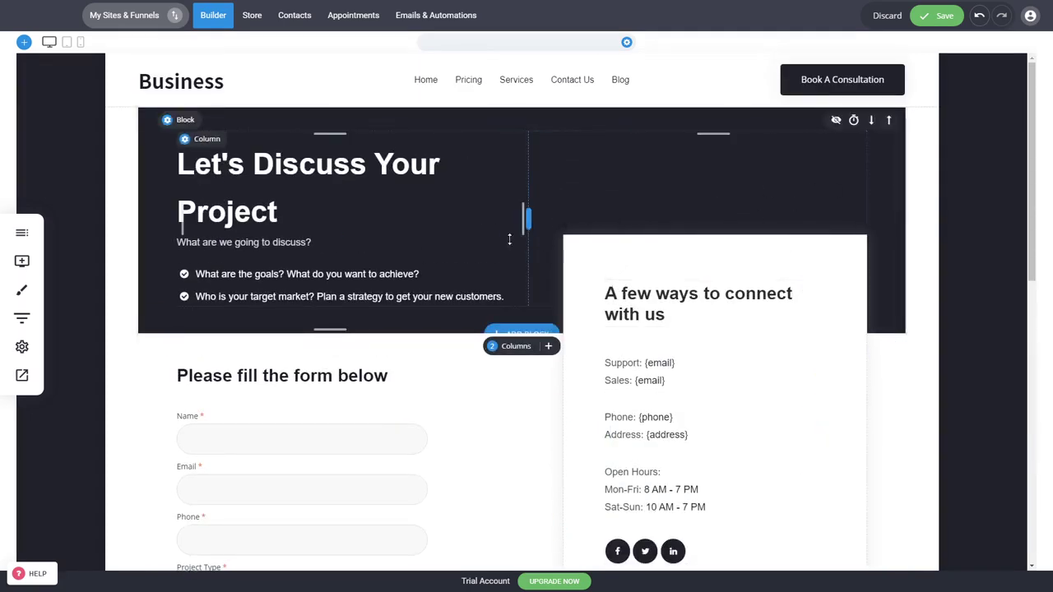
- Add a header menu item linking to the Contact Me page, opening in the same tab
mouse_move(618, 94)
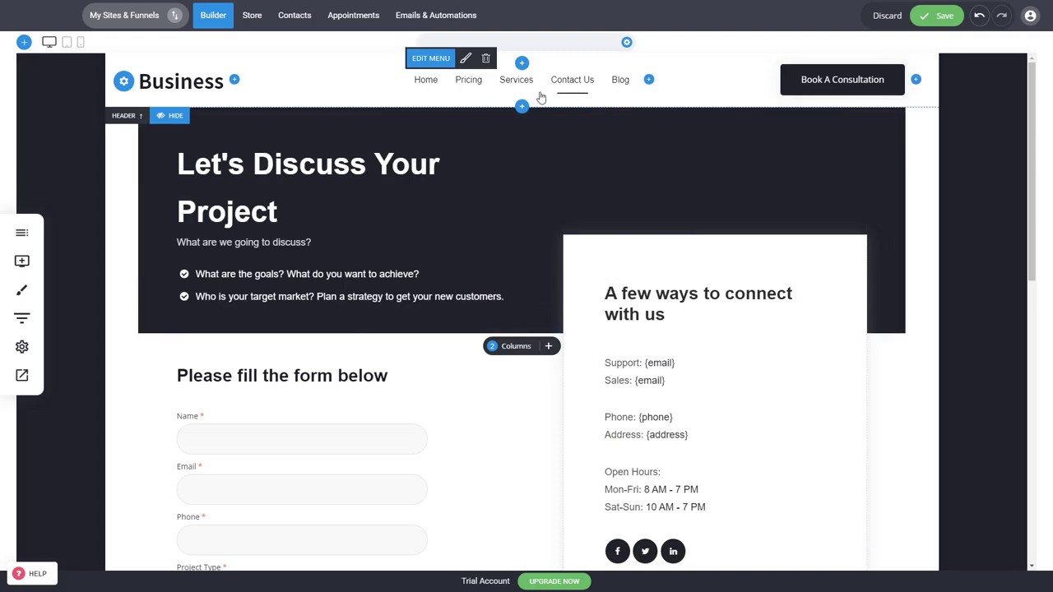
left_click(434, 60)
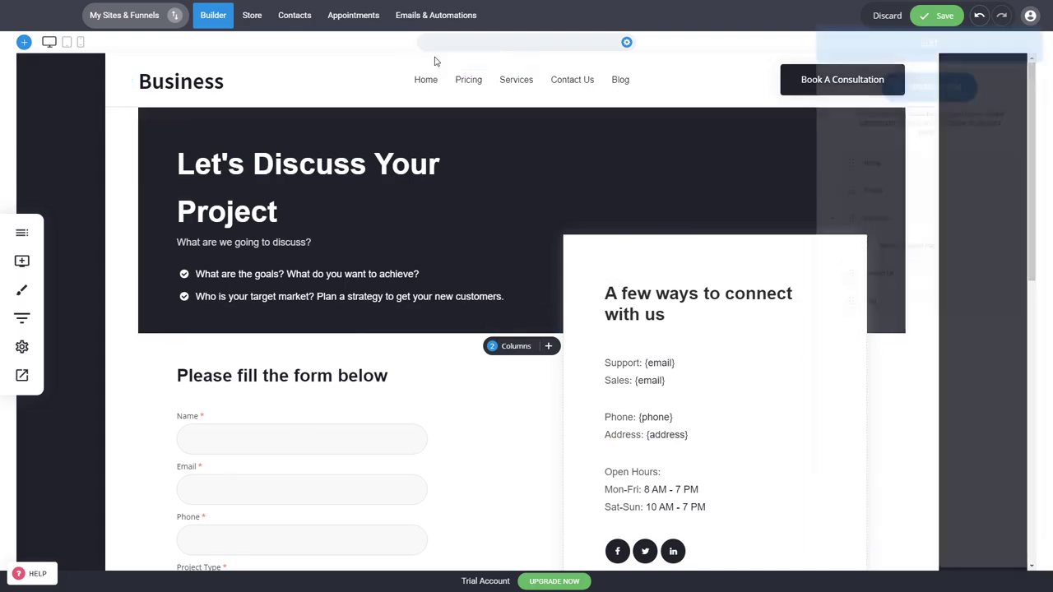
left_click(938, 71)
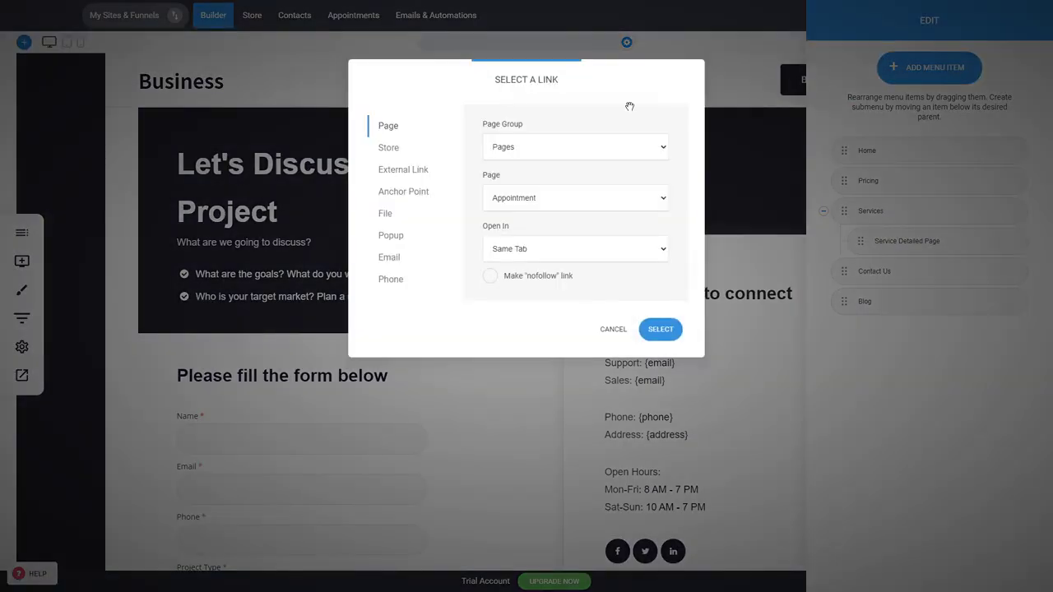
left_click(522, 291)
left_click(663, 329)
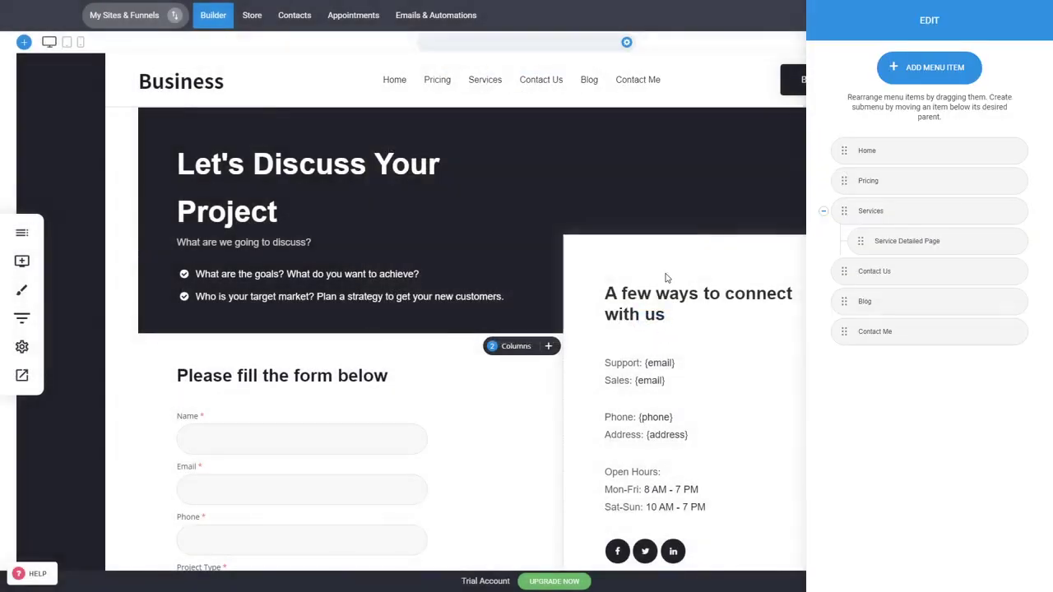
left_click(666, 278)
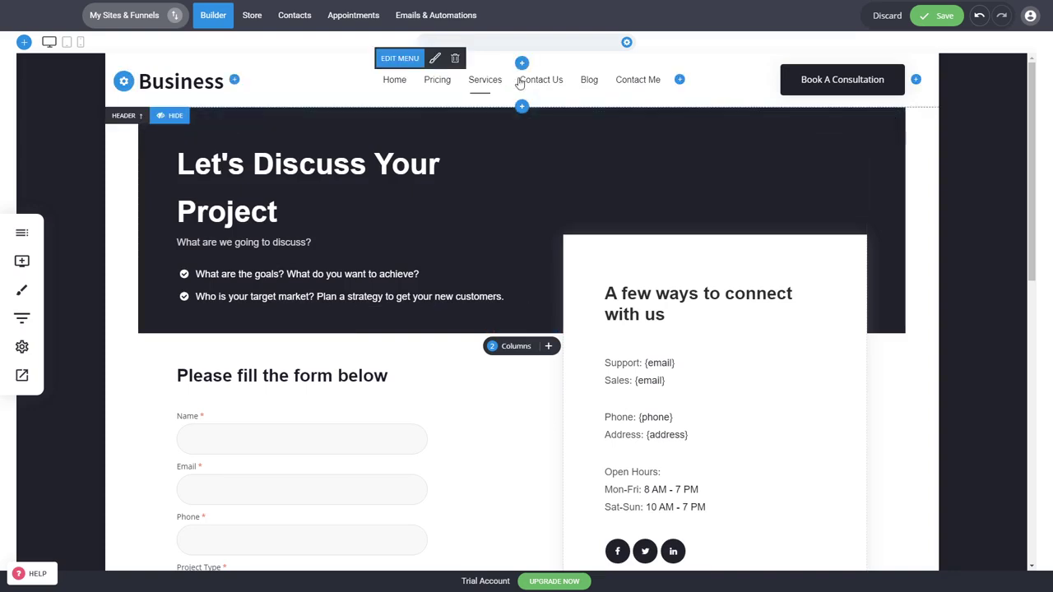
- Remove the Contact Me item from the header menu and save the changes
left_click(399, 58)
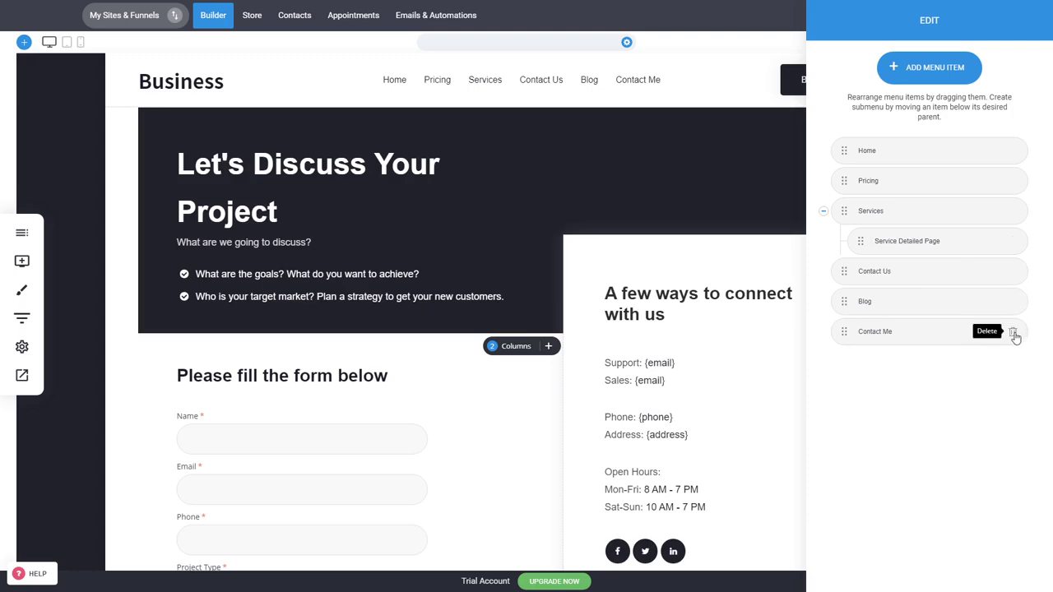
left_click(1014, 334)
left_click(576, 257)
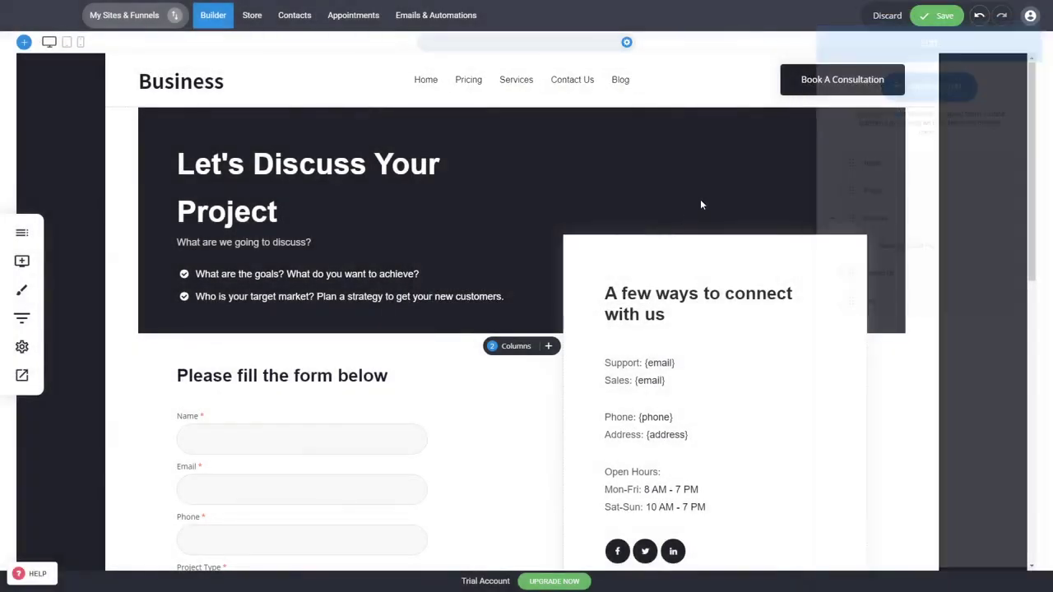
left_click(940, 14)
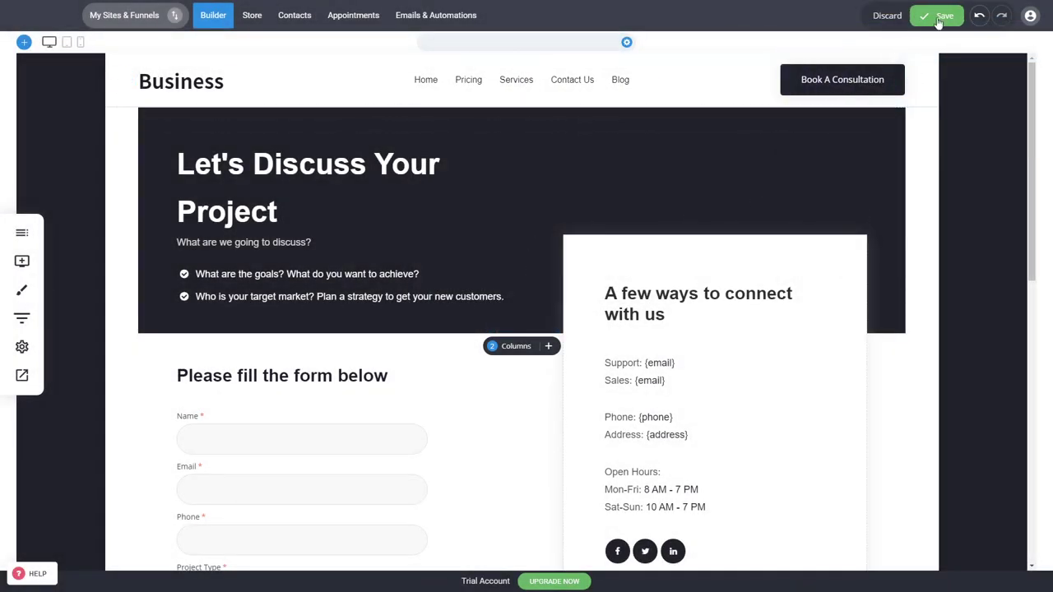
- Add a new popup from the Opt-In template with the newsletter sign-up form and "SAVE 20$" offer
left_click(18, 237)
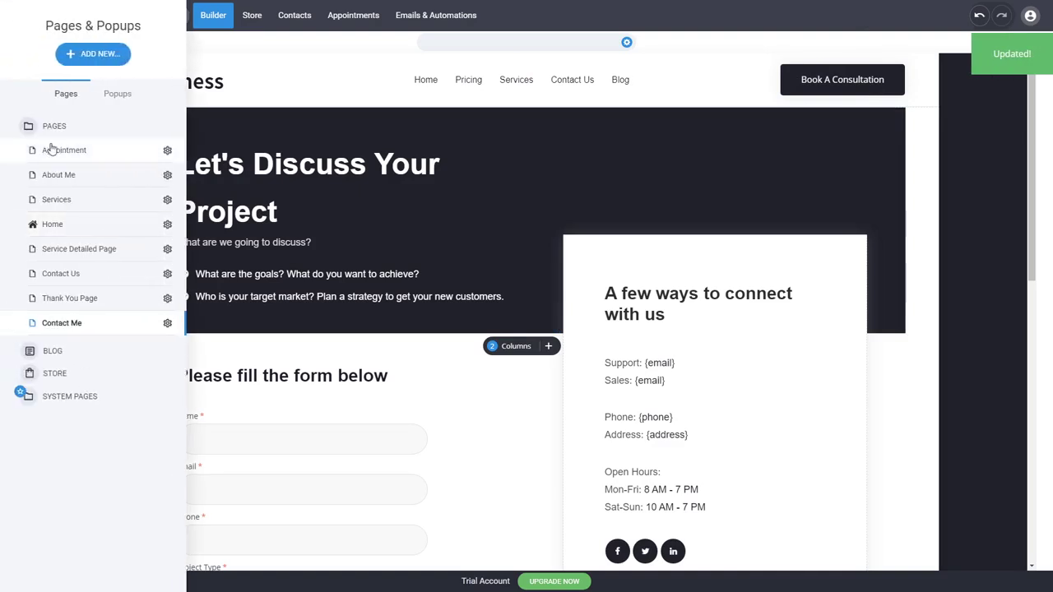
left_click(119, 90)
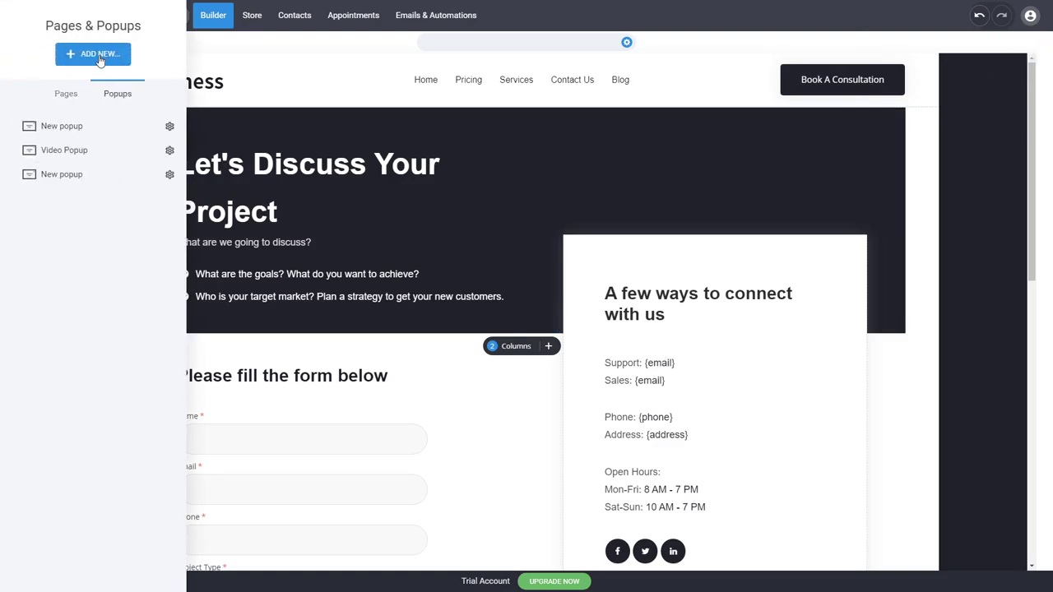
left_click(98, 54)
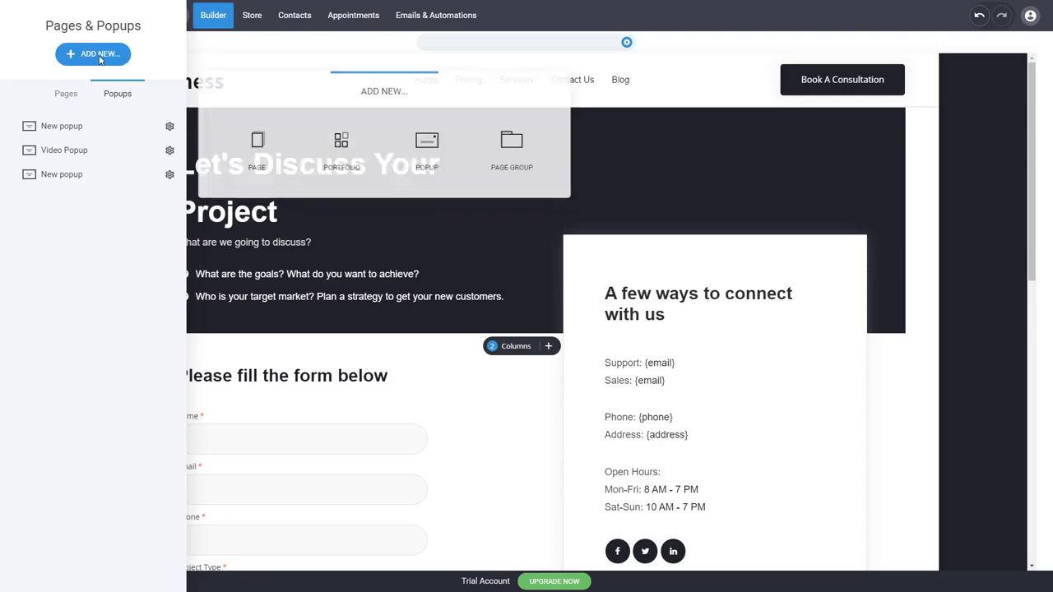
left_click(444, 166)
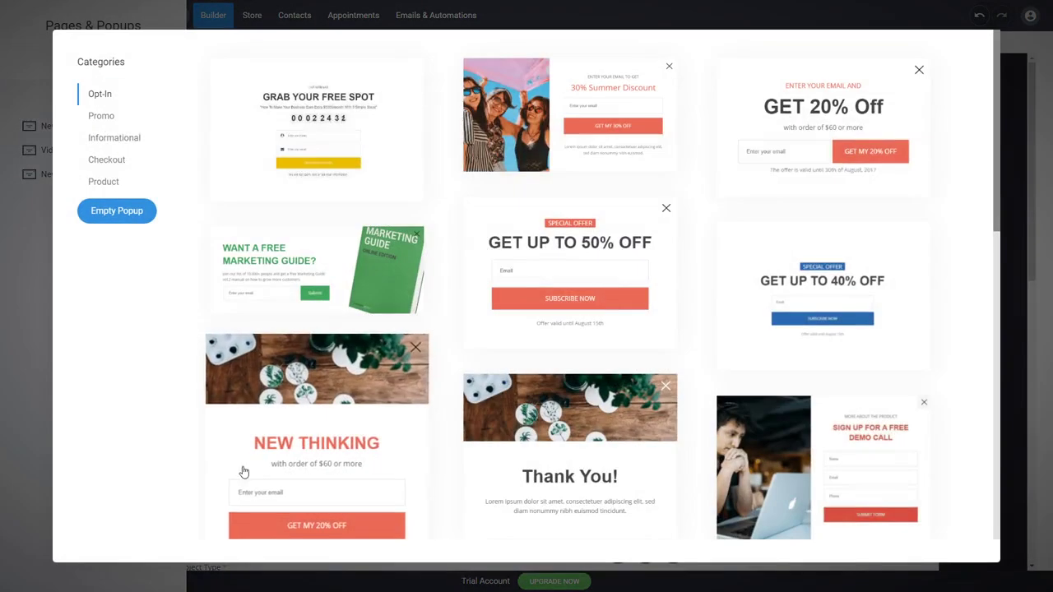
scroll(581, 439, "down", 5)
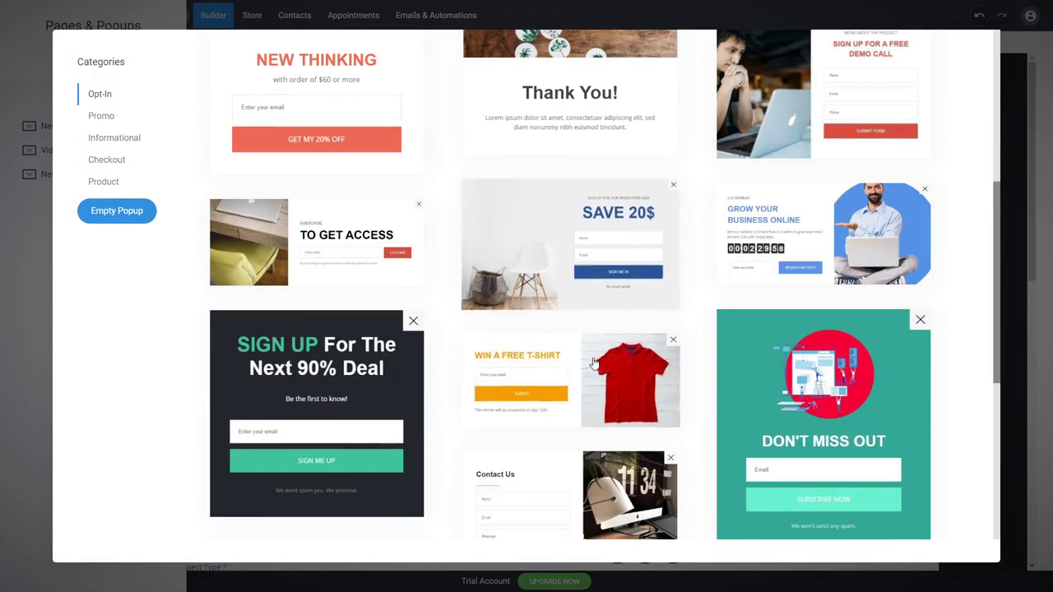
left_click(615, 273)
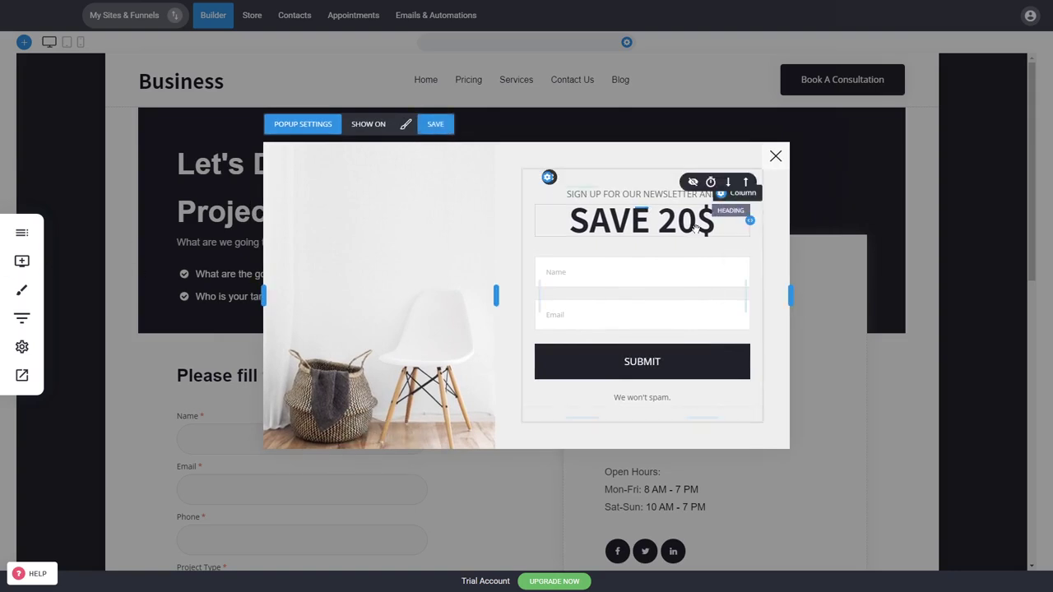
- Save the newsletter sign-up popup and close it to return to the page
left_click(437, 126)
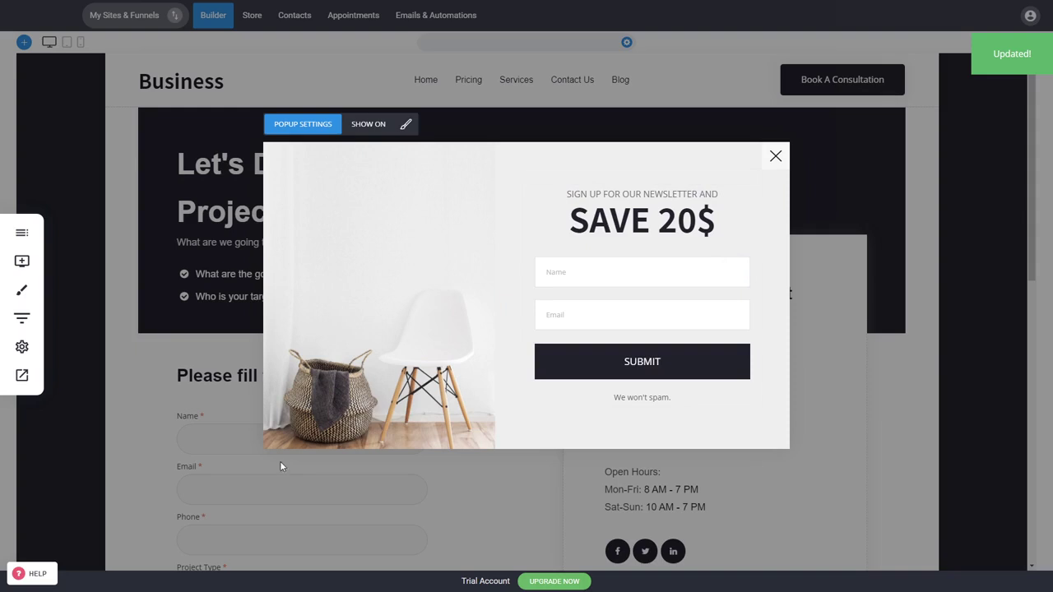
mouse_move(275, 448)
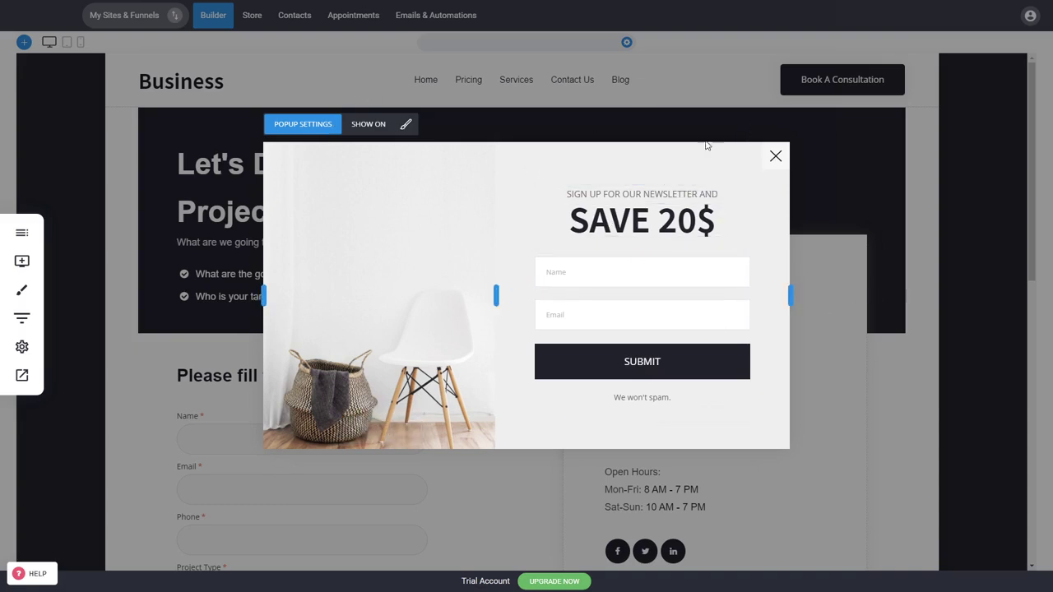
left_click(775, 157)
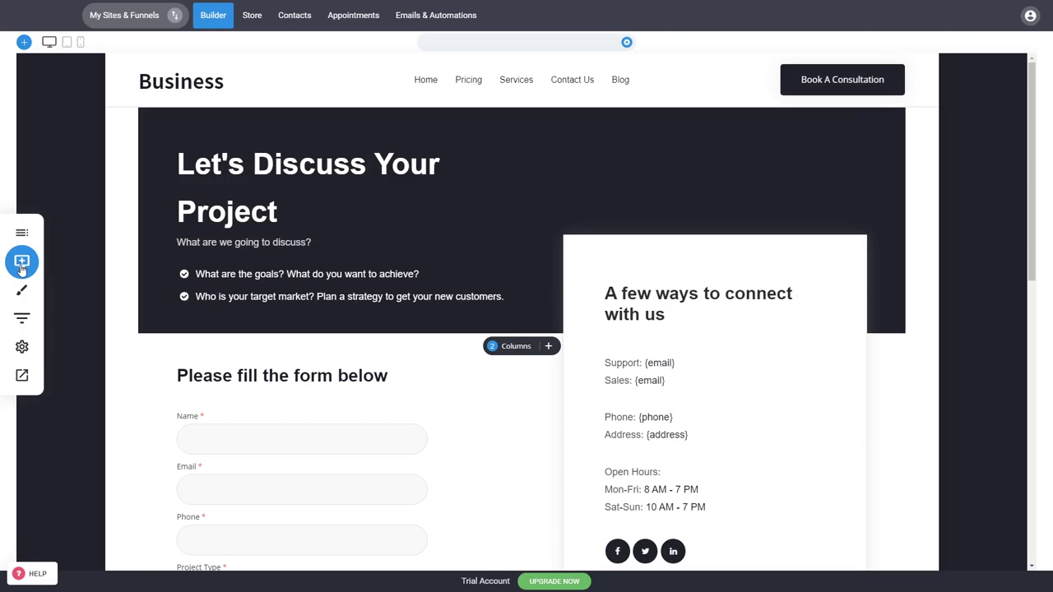
- Switch from the Contact Me page to the Home page in the builder
left_click(22, 292)
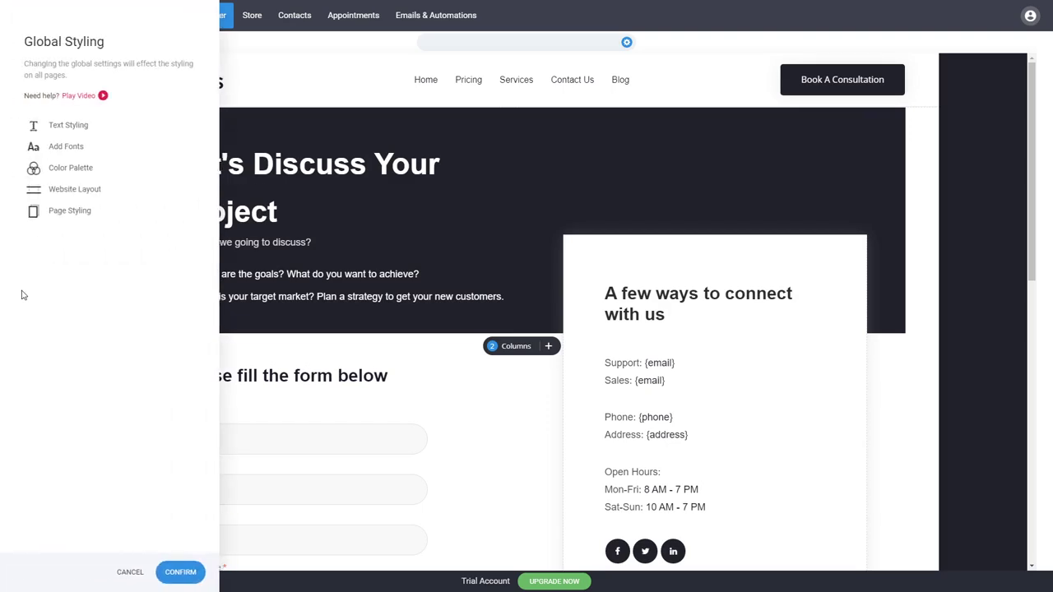
left_click(386, 140)
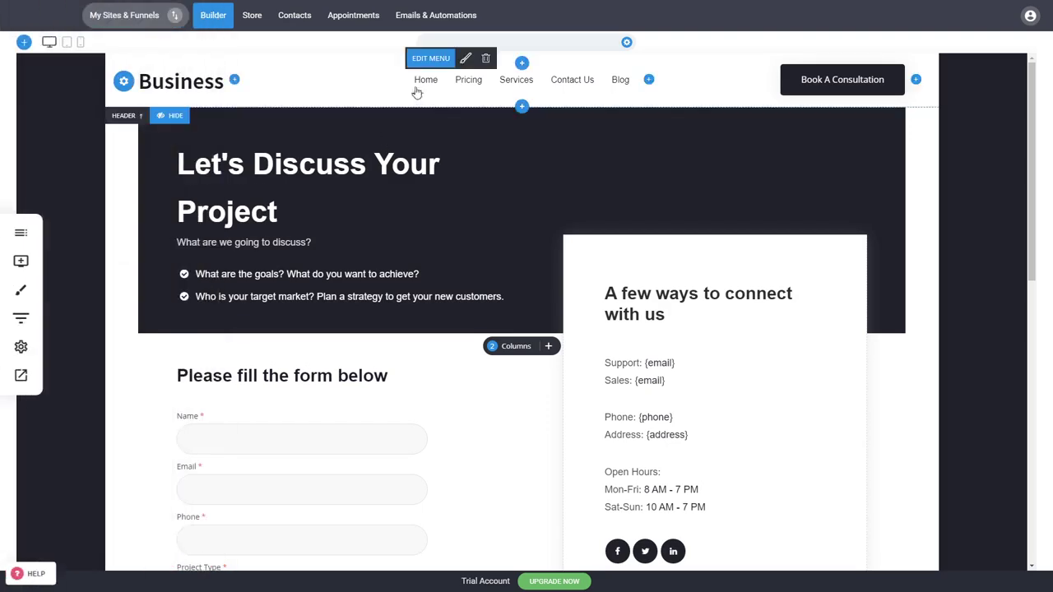
left_click(423, 81)
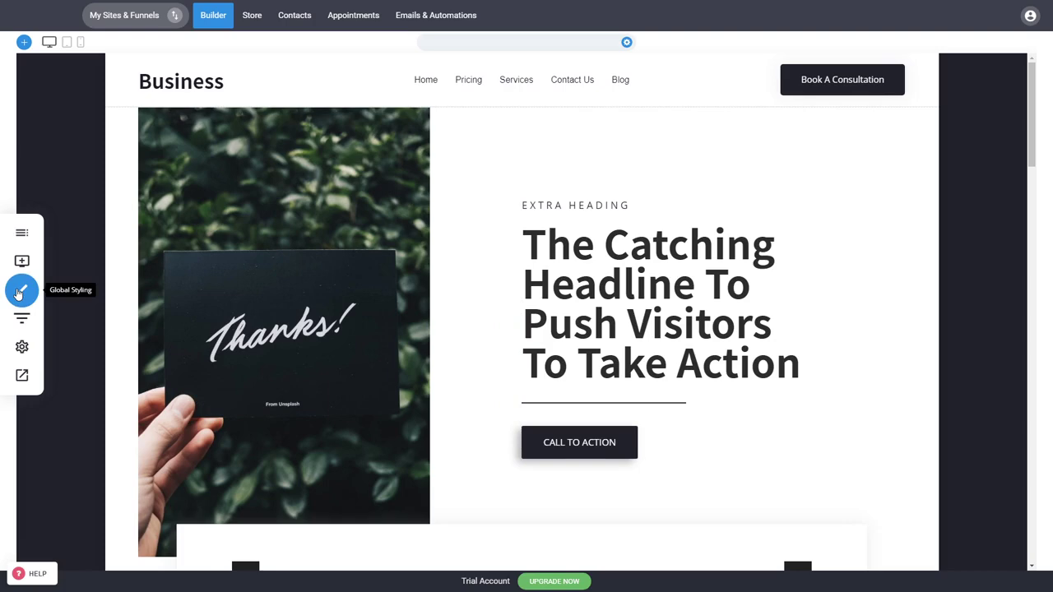
- Set the global color palette's primary color to red #CF3929
left_click(20, 294)
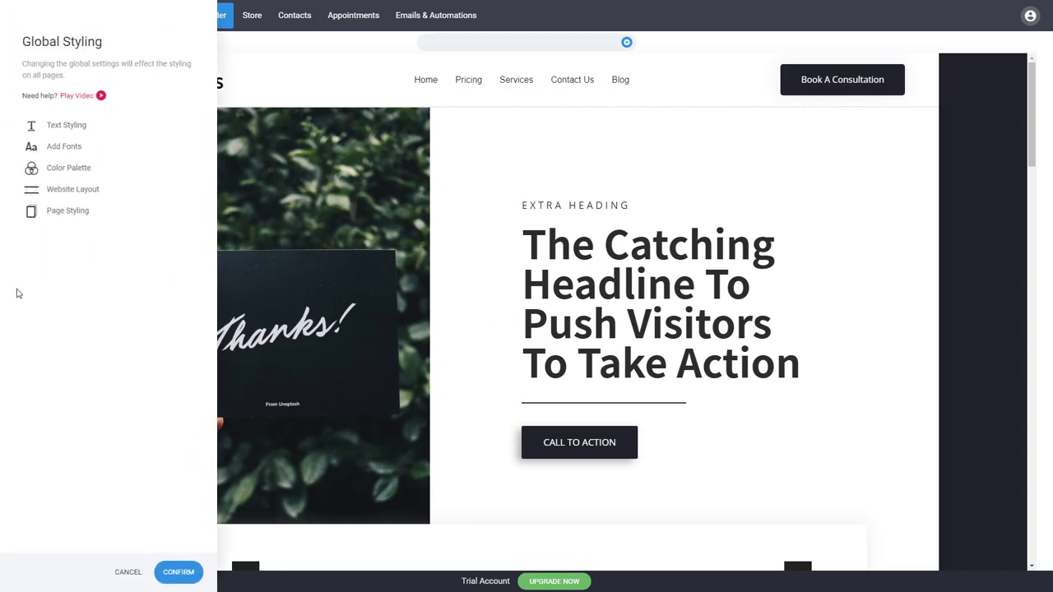
left_click(55, 173)
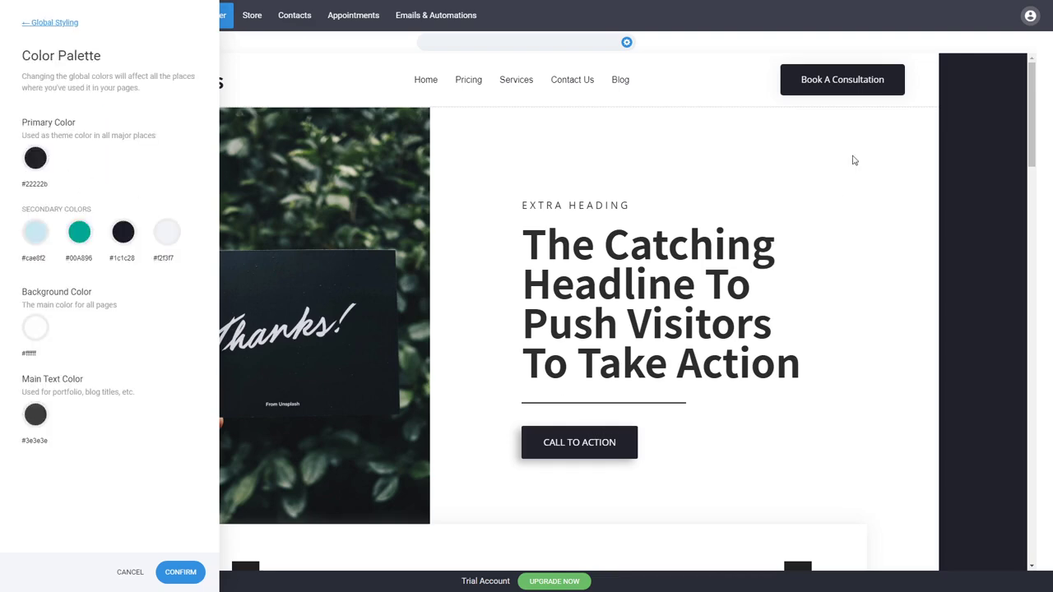
left_click(35, 158)
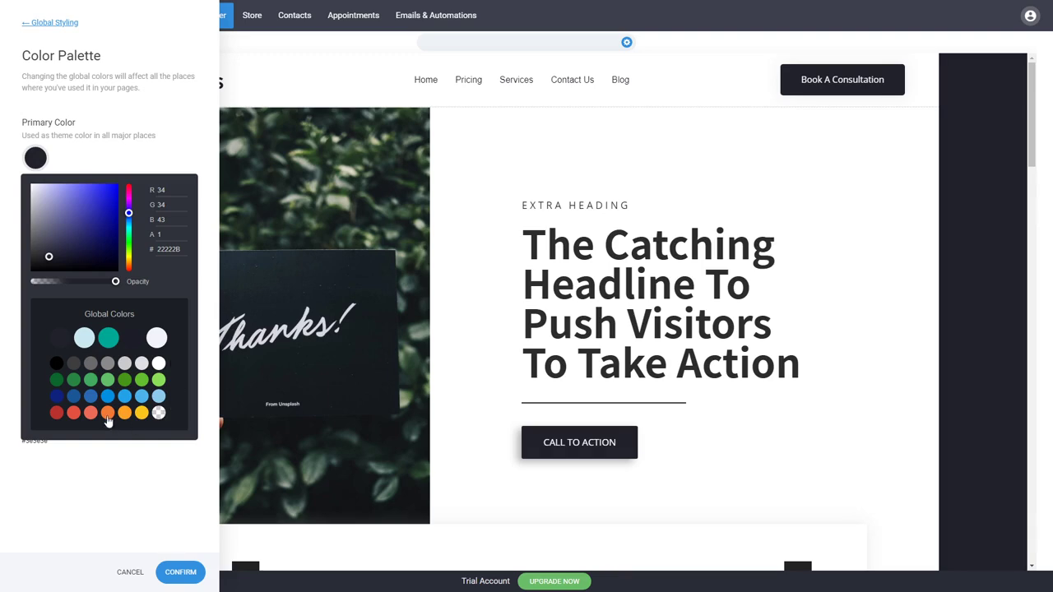
left_click(74, 413)
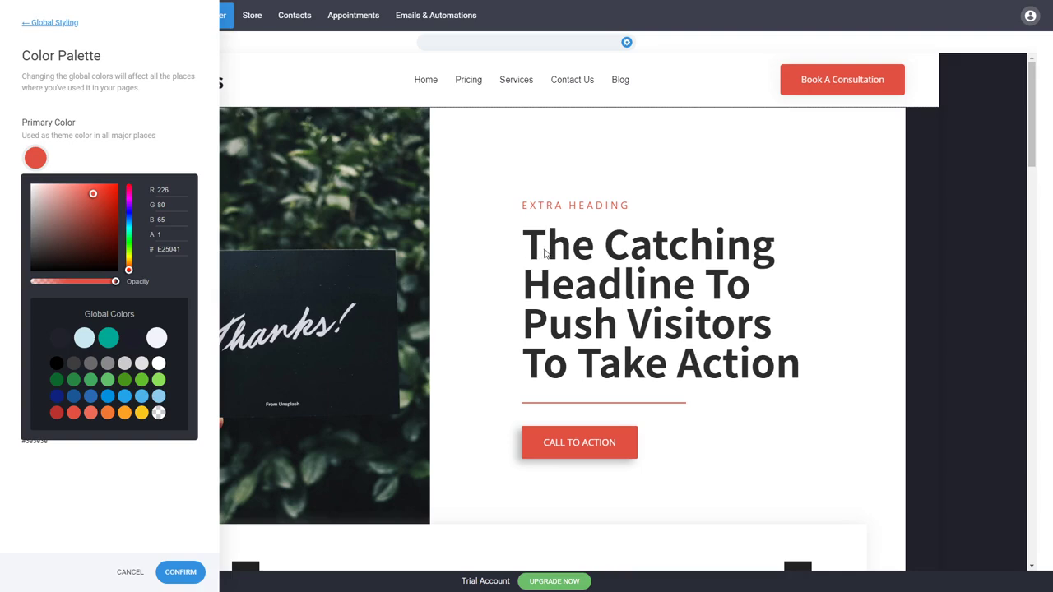
left_click_drag(86, 199, 101, 200)
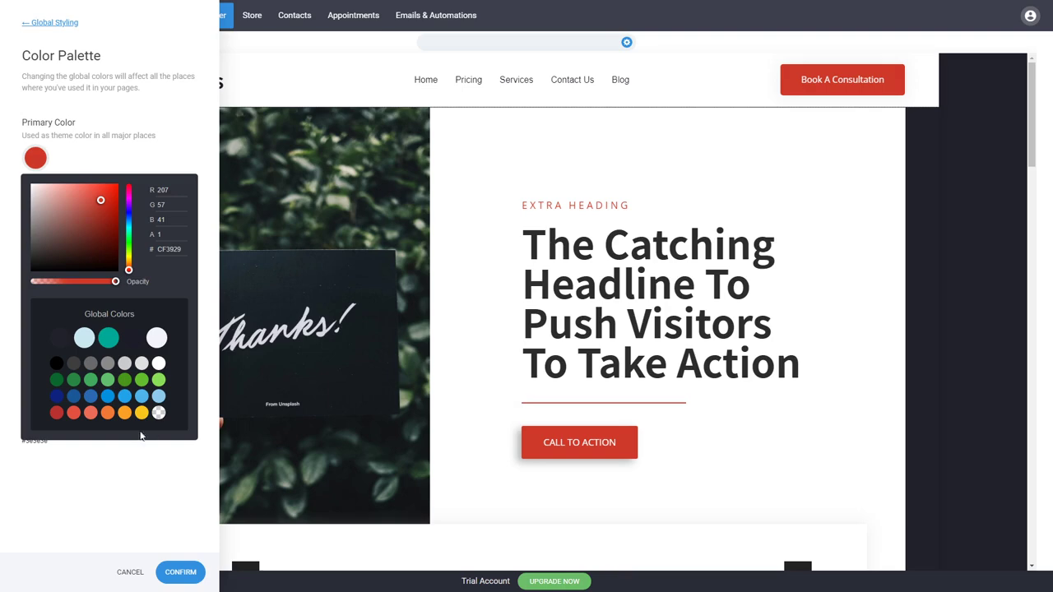
left_click(103, 487)
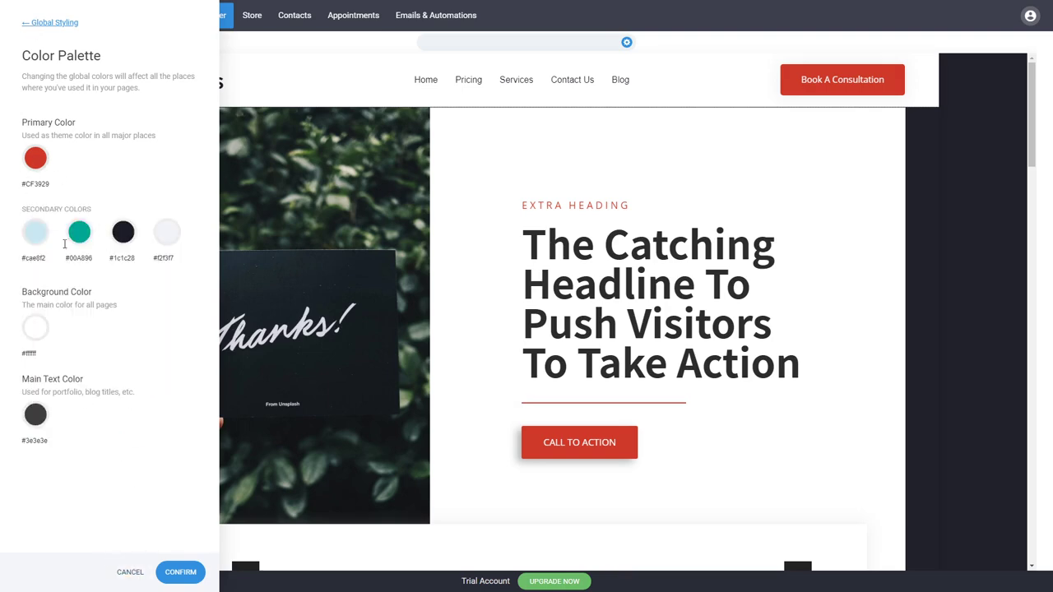
left_click(56, 24)
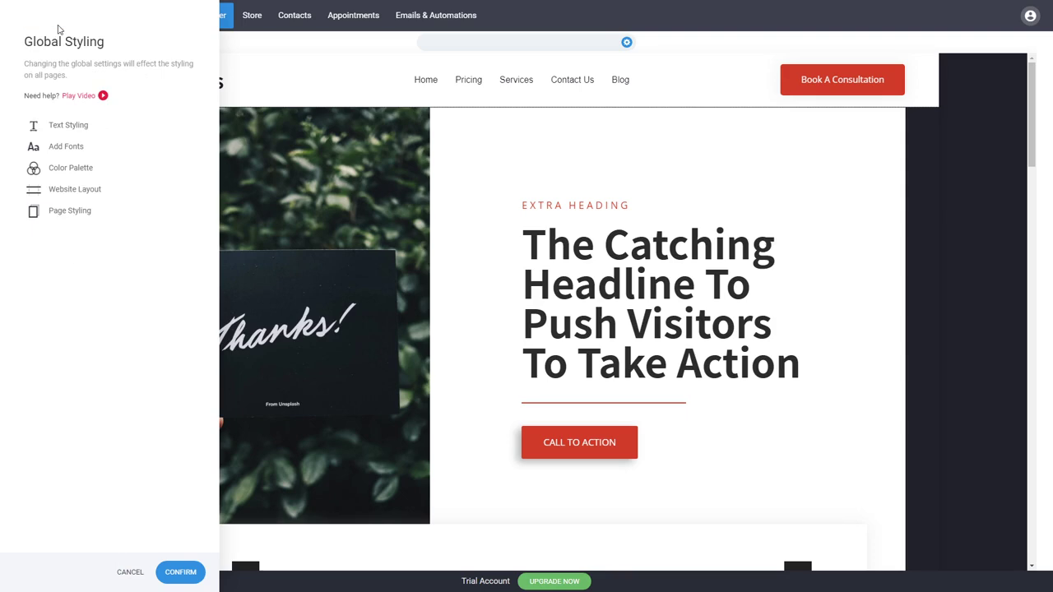
- Browse the most popular Google fonts that can be added to the website's global styling
left_click(83, 154)
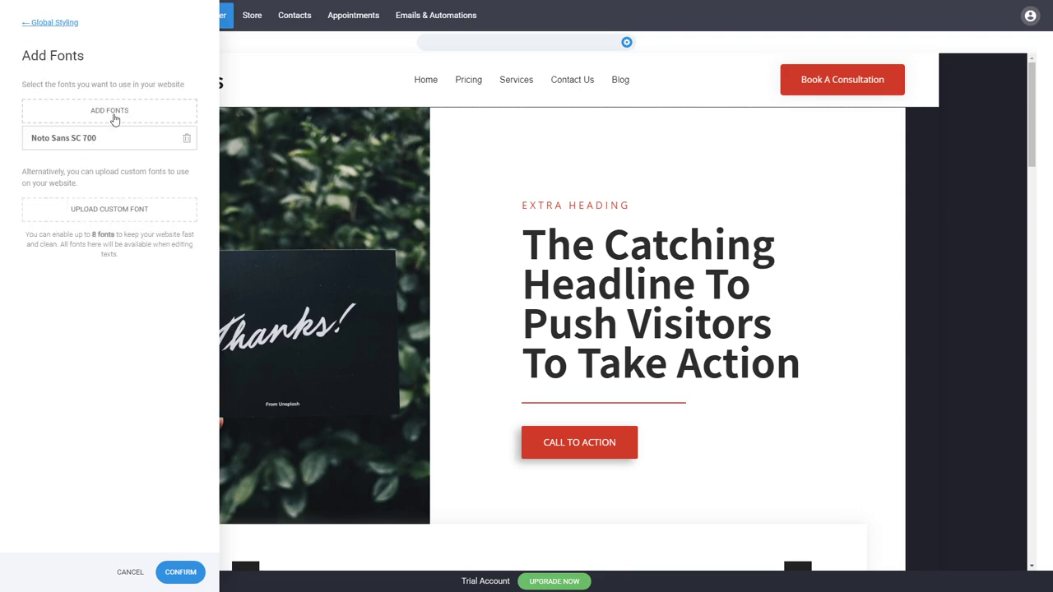
left_click(114, 115)
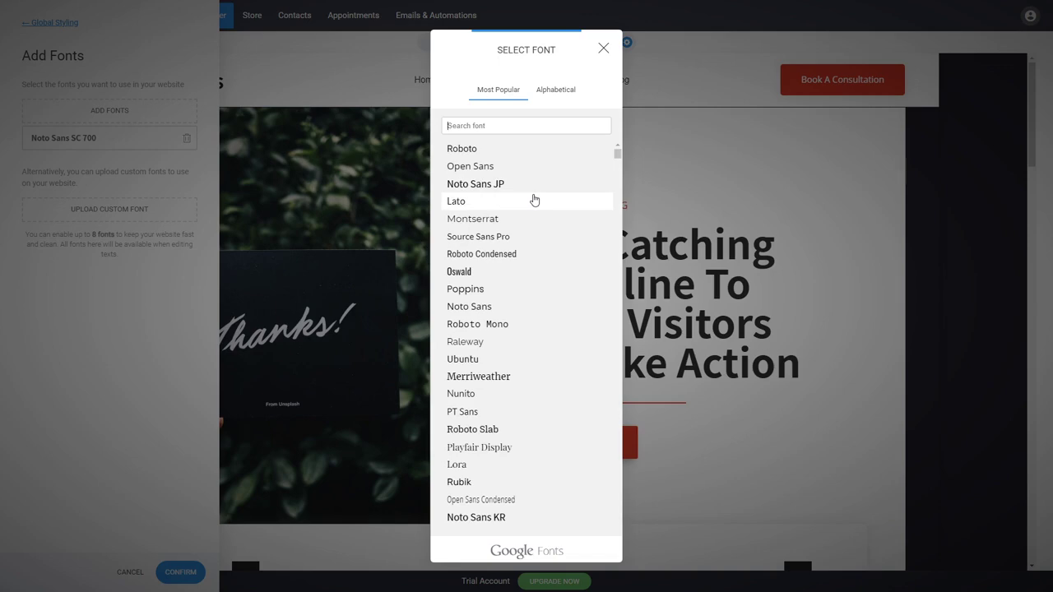
scroll(532, 236, "down", 10)
left_click_drag(618, 166, 618, 192)
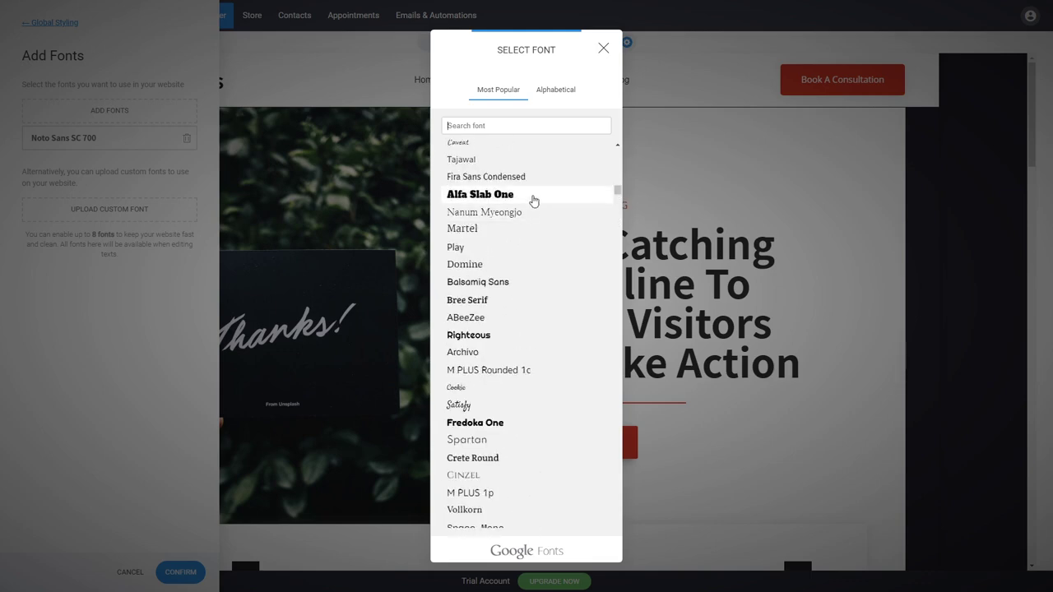
left_click(602, 47)
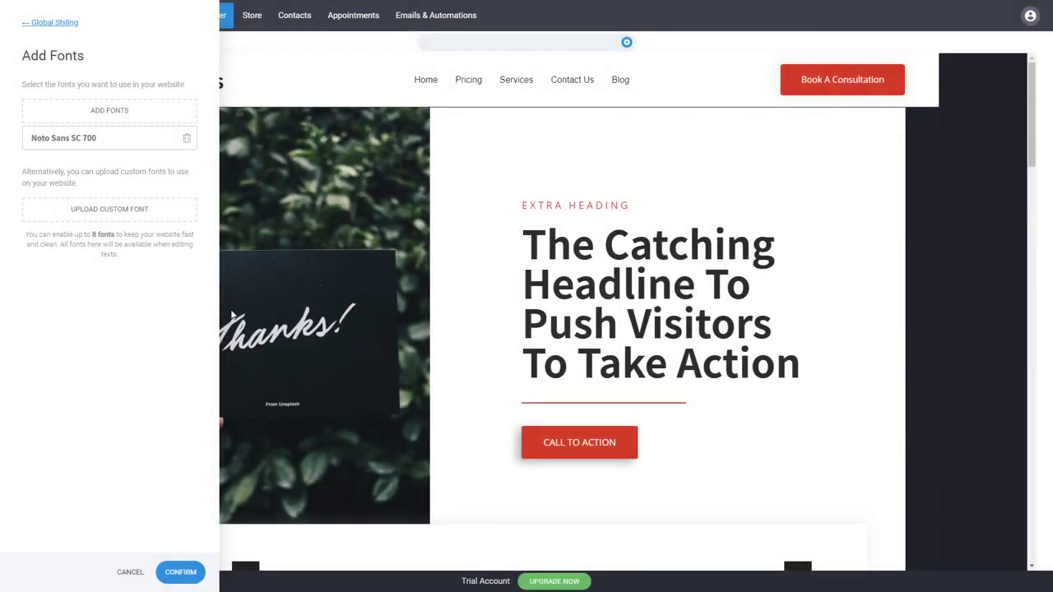
left_click(50, 23)
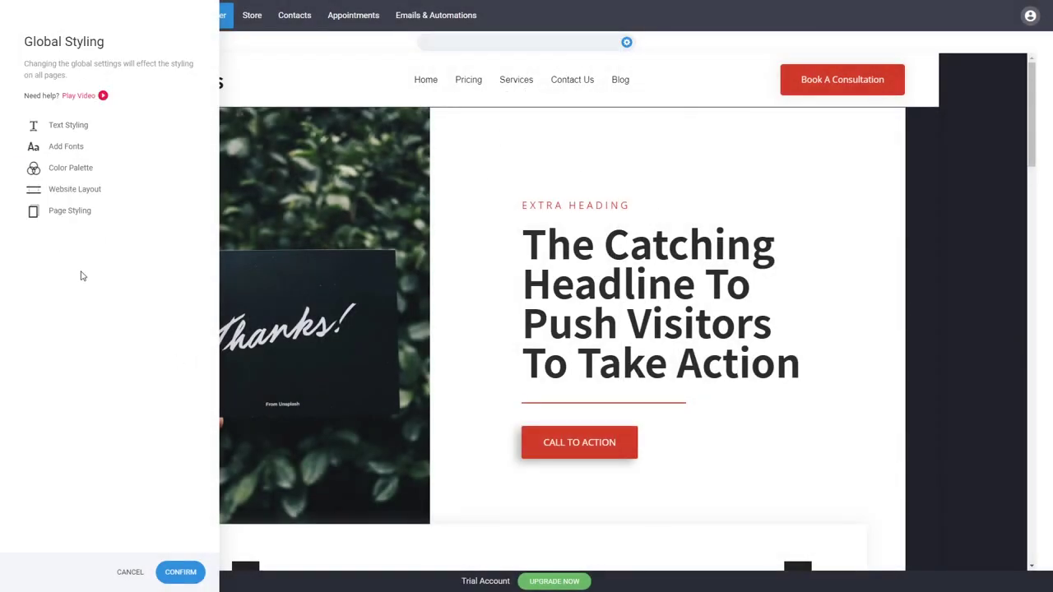
- Discard the pending global styling changes on the Home page
left_click(131, 572)
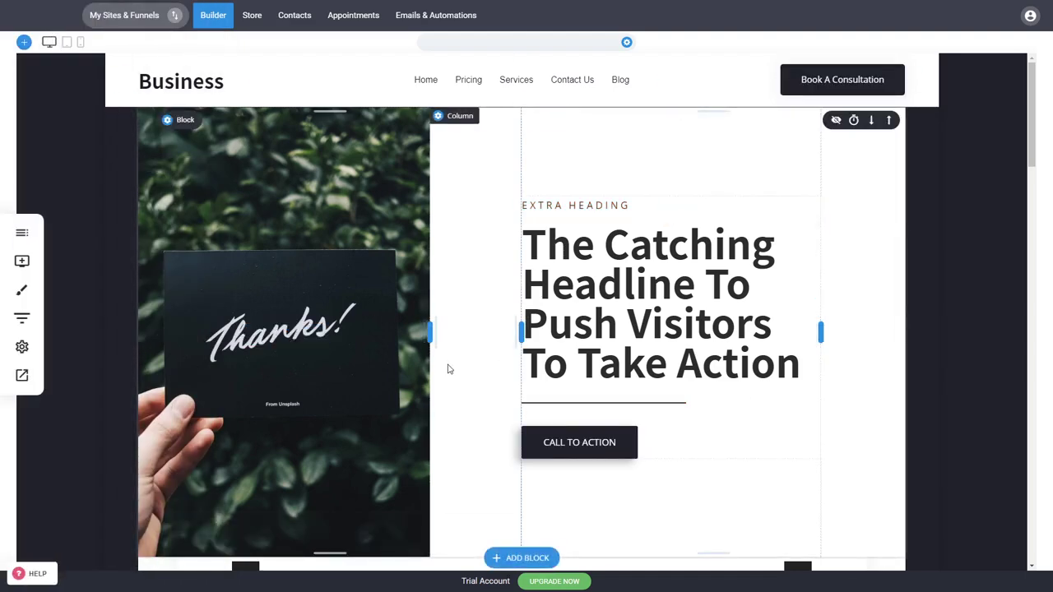
scroll(512, 266, "down", 7)
scroll(511, 246, "up", 4)
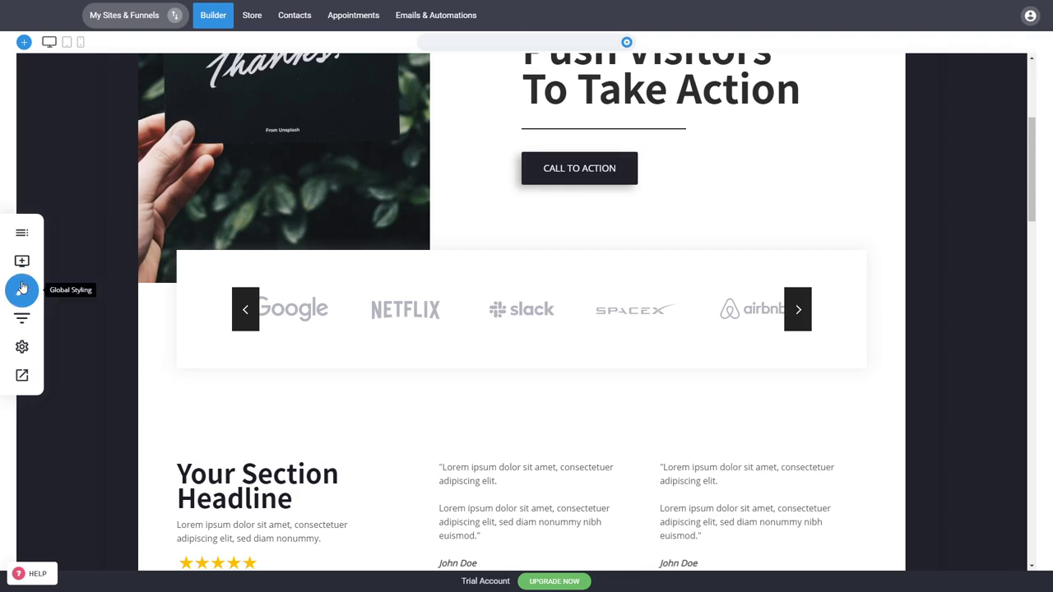
scroll(475, 347, "up", 2)
scroll(475, 348, "up", 3)
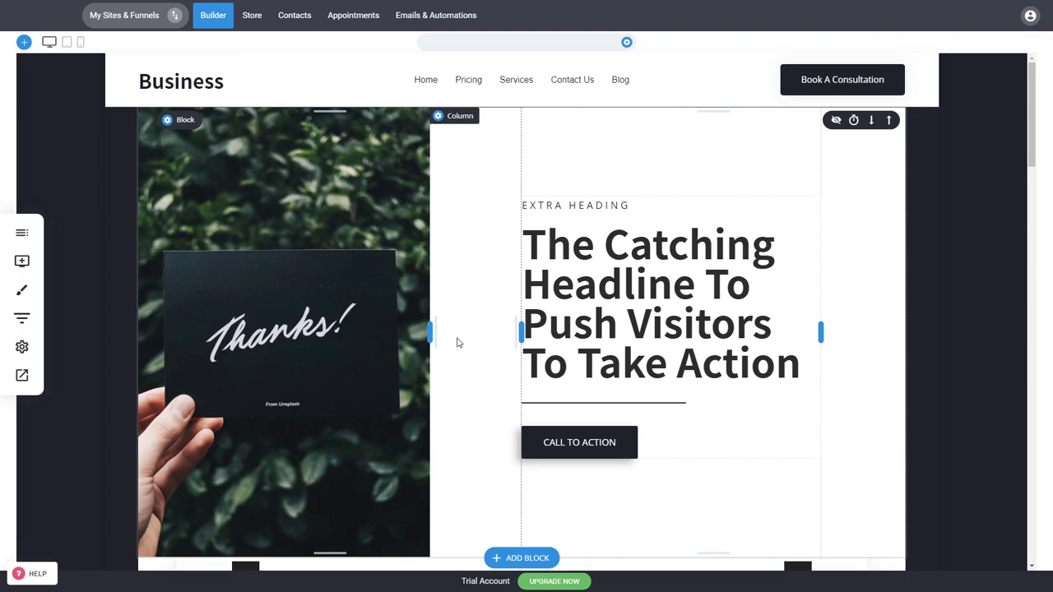
- Review the website's General Settings and the global Custom Head Markup editor without saving changes
left_click(22, 350)
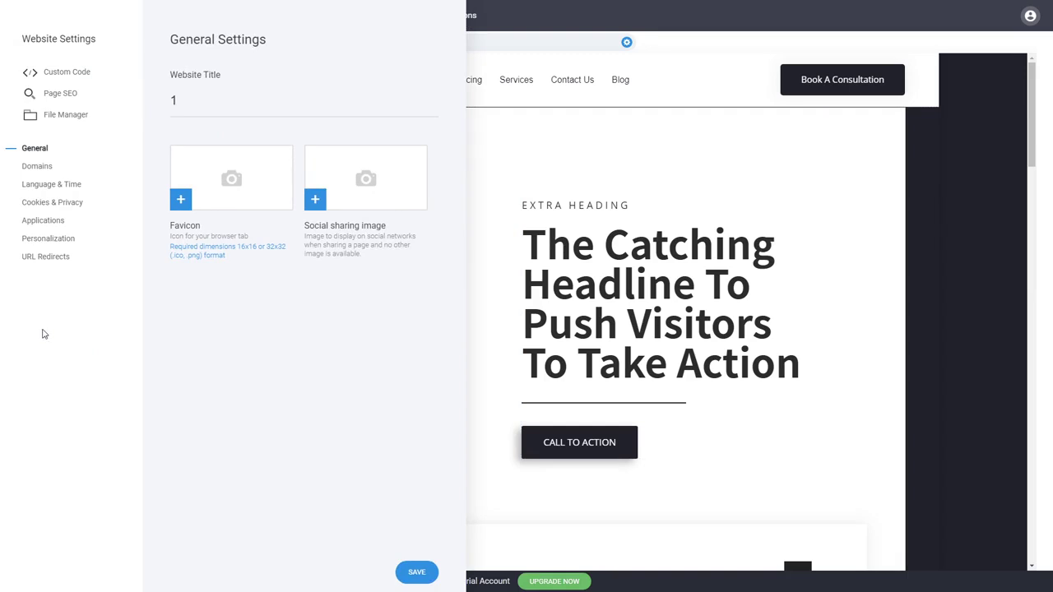
left_click(81, 74)
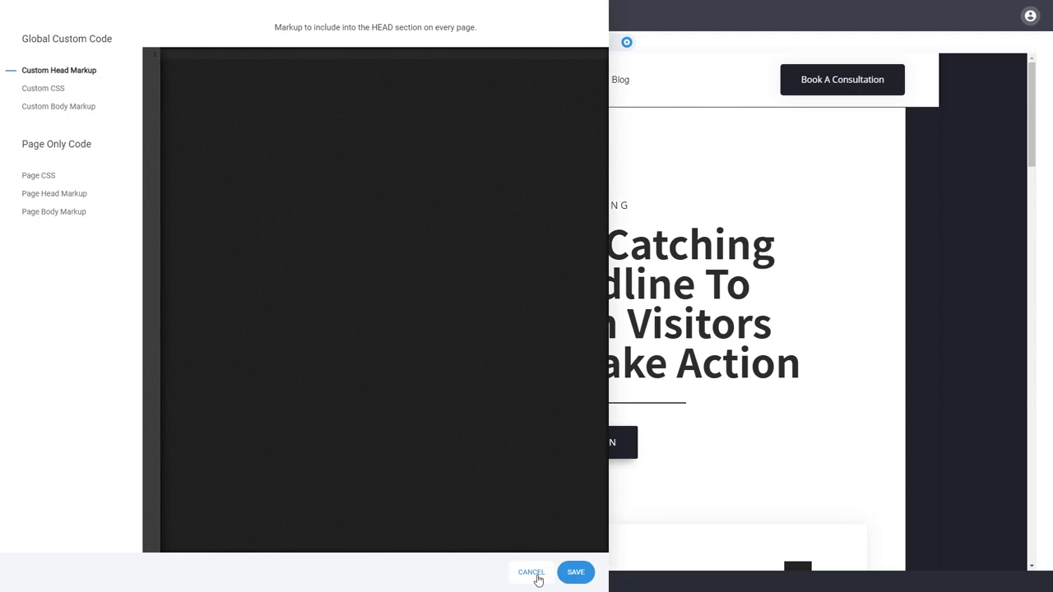
left_click(531, 573)
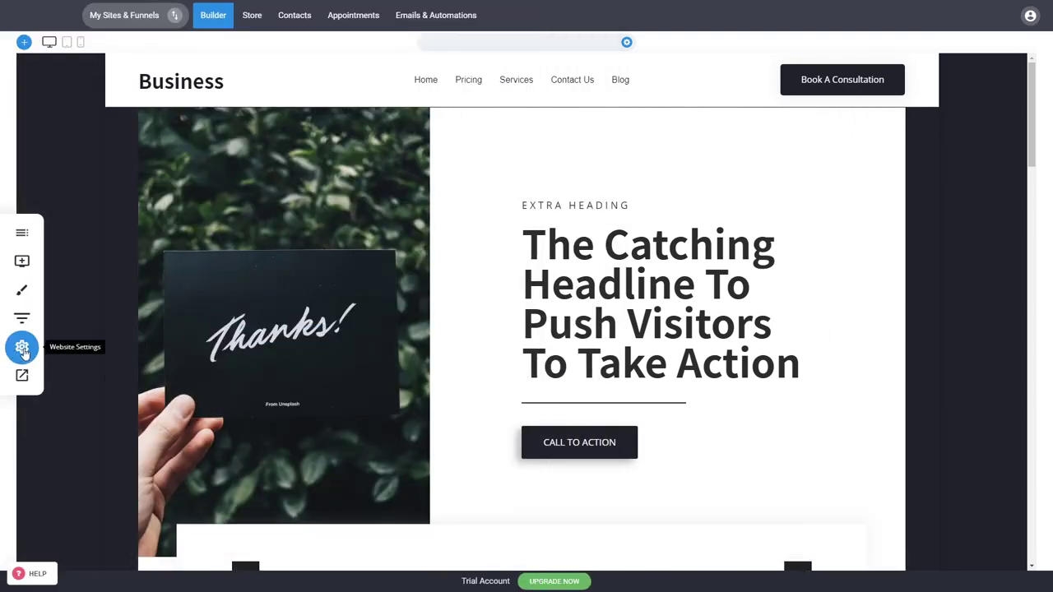
left_click(22, 349)
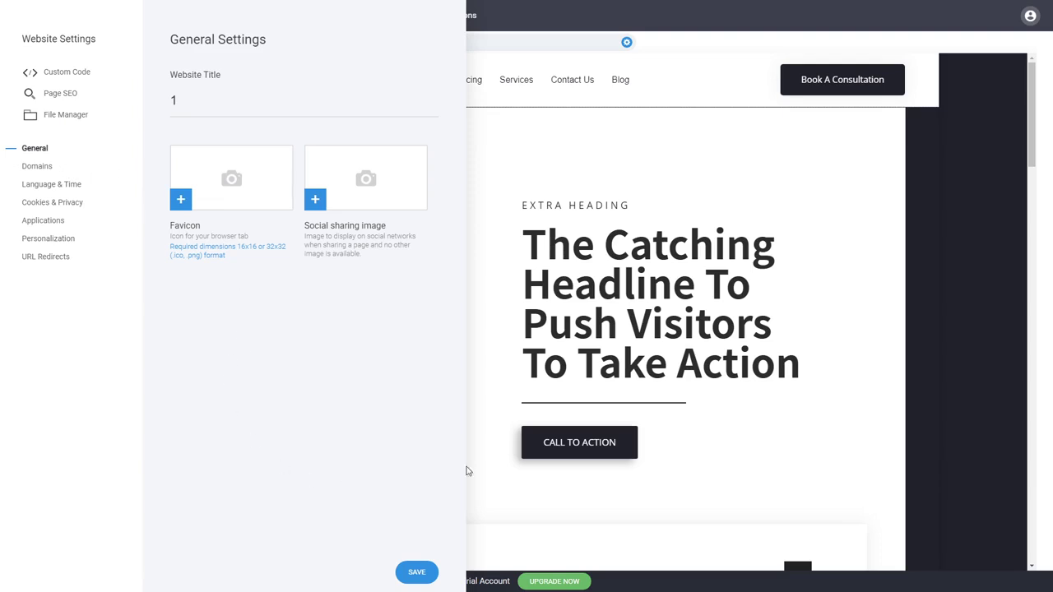
left_click(598, 333)
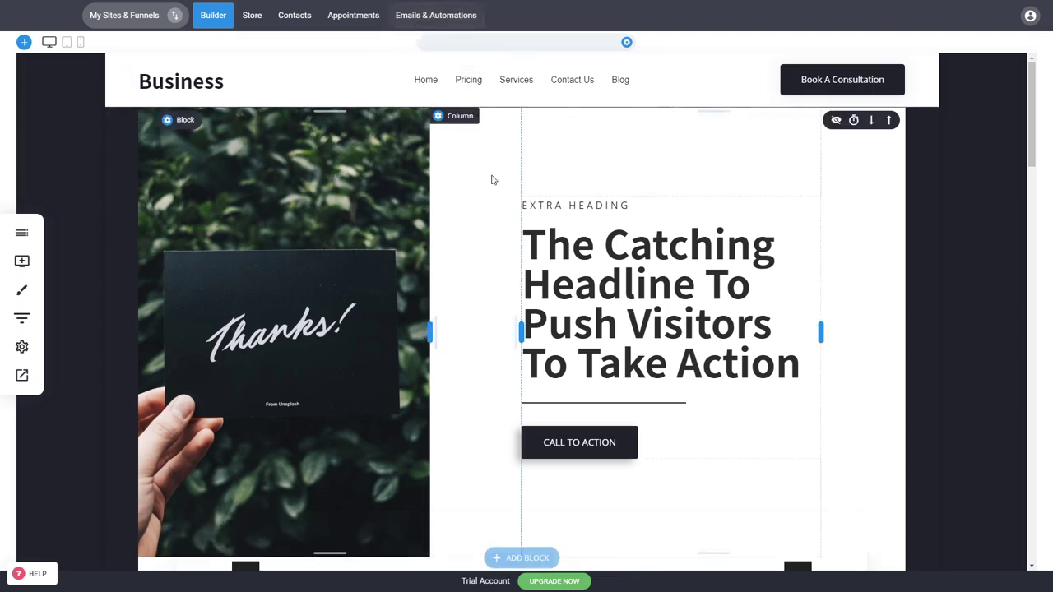
- Slightly reduce the top spacing of the "Your Section Headline" block and widen the gap above its paragraph to about 34 px
scroll(503, 204, "down", 3)
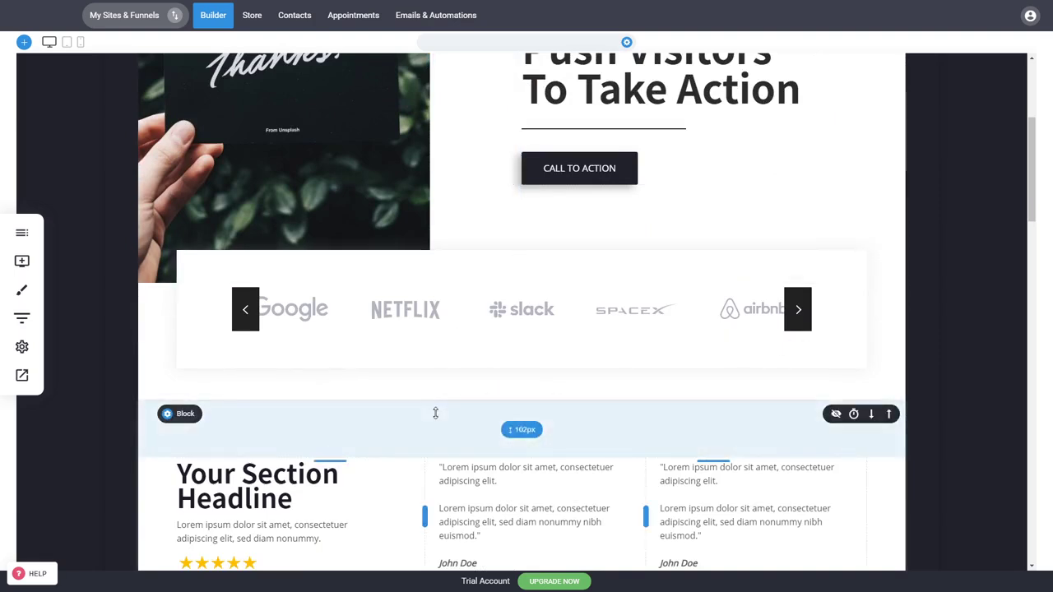
left_click_drag(433, 436, 439, 427)
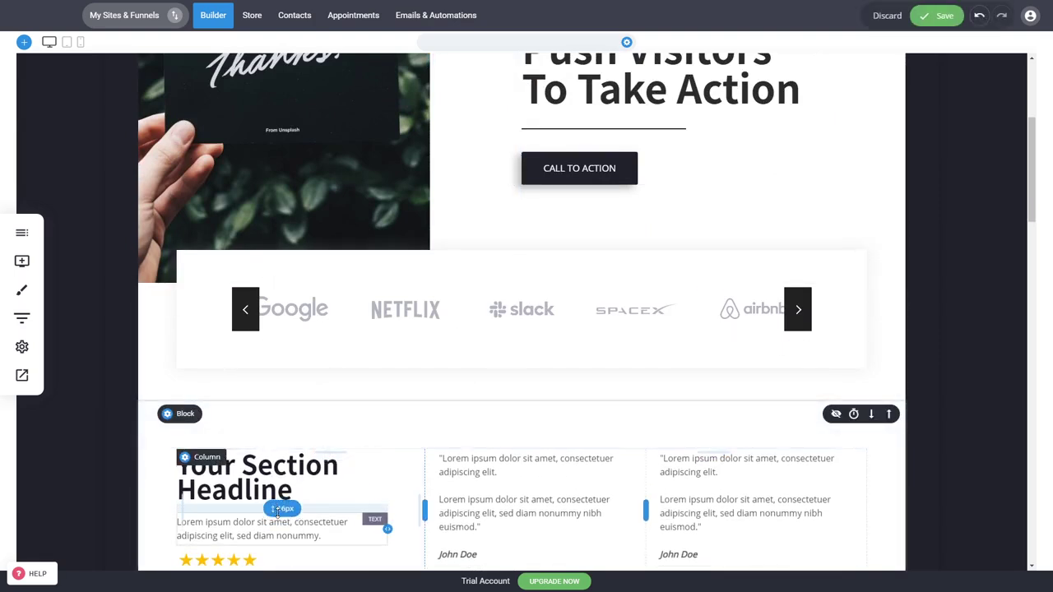
scroll(583, 474, "down", 1)
scroll(583, 474, "down", 2)
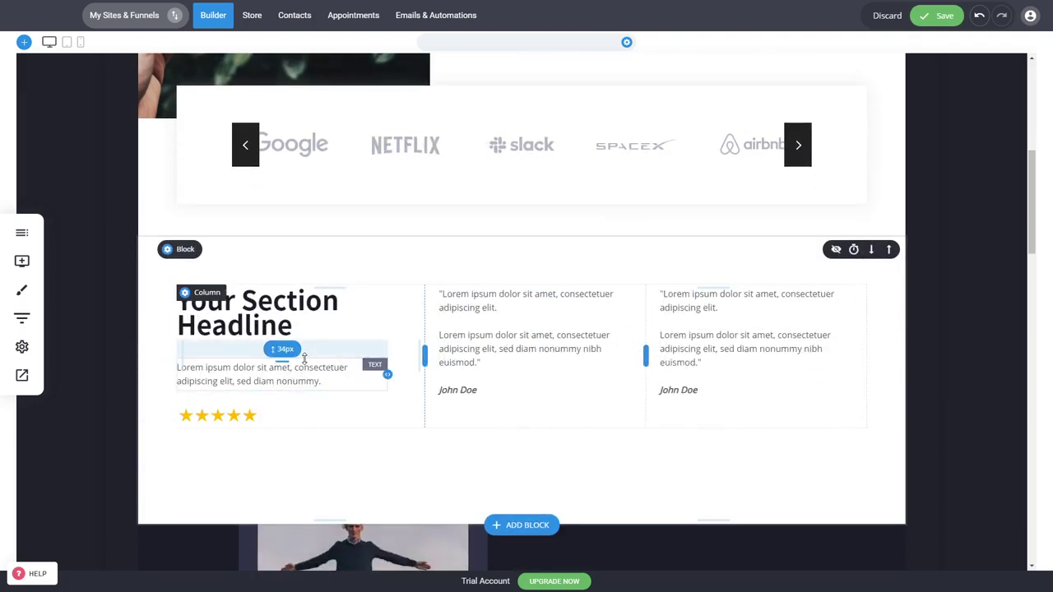
- Slightly increase the spacing between the Home page's main headline and the divider line beneath it
scroll(977, 319, "up", 5)
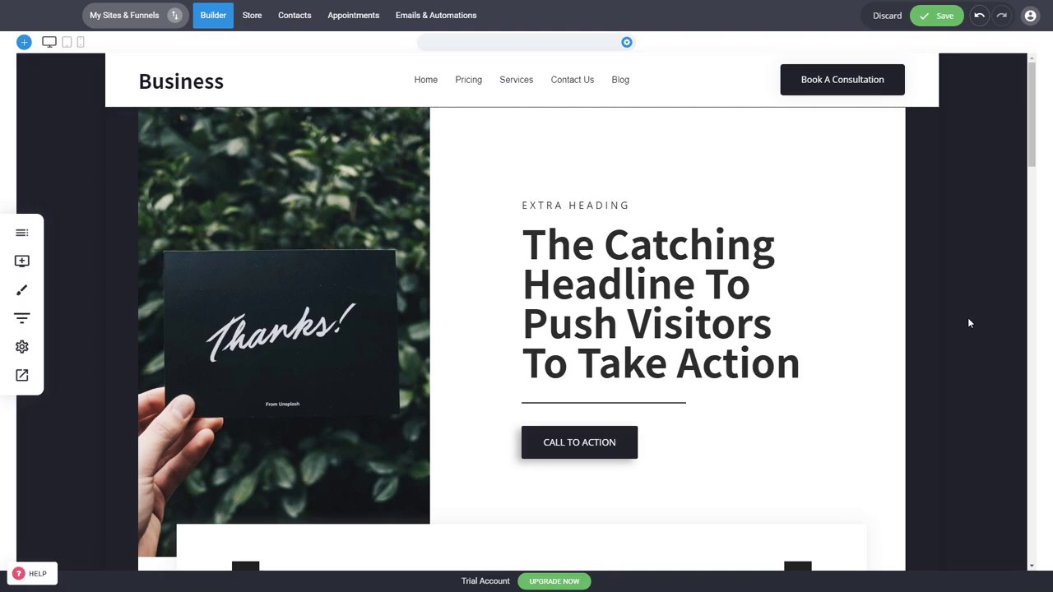
left_click_drag(617, 394, 620, 403)
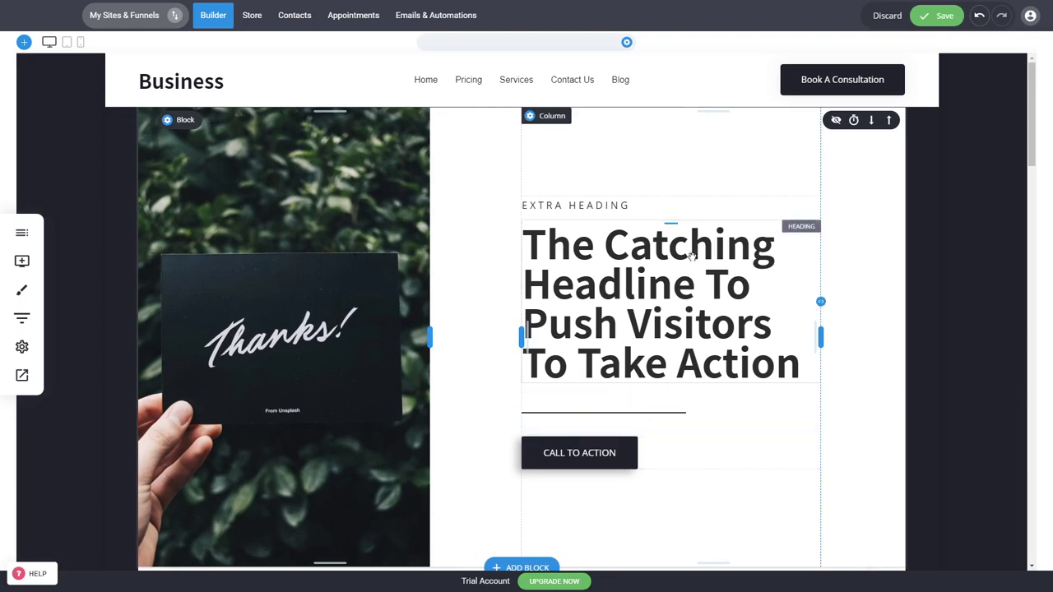
left_click_drag(578, 398, 581, 394)
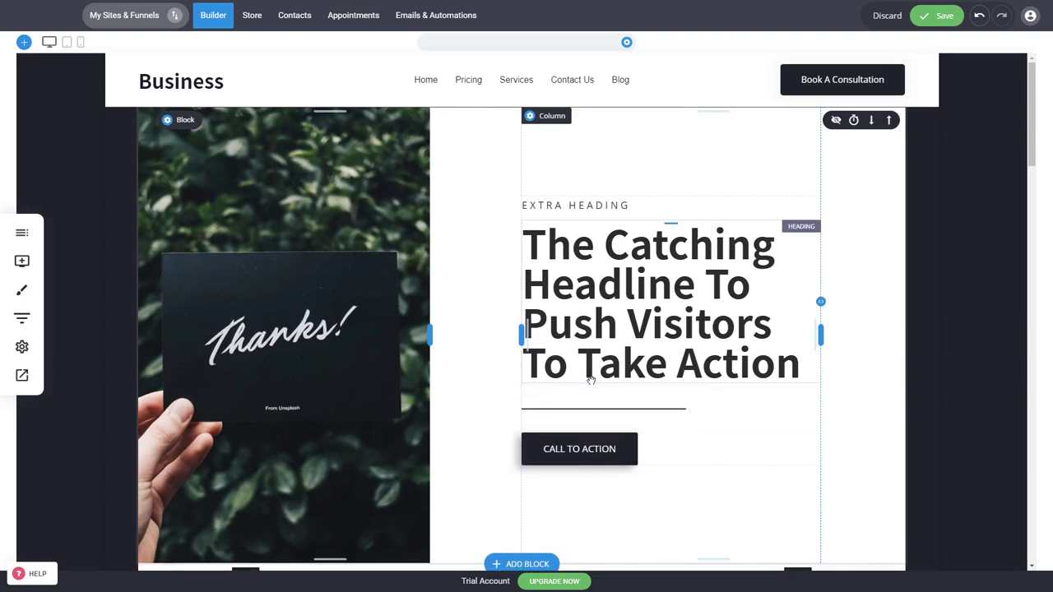